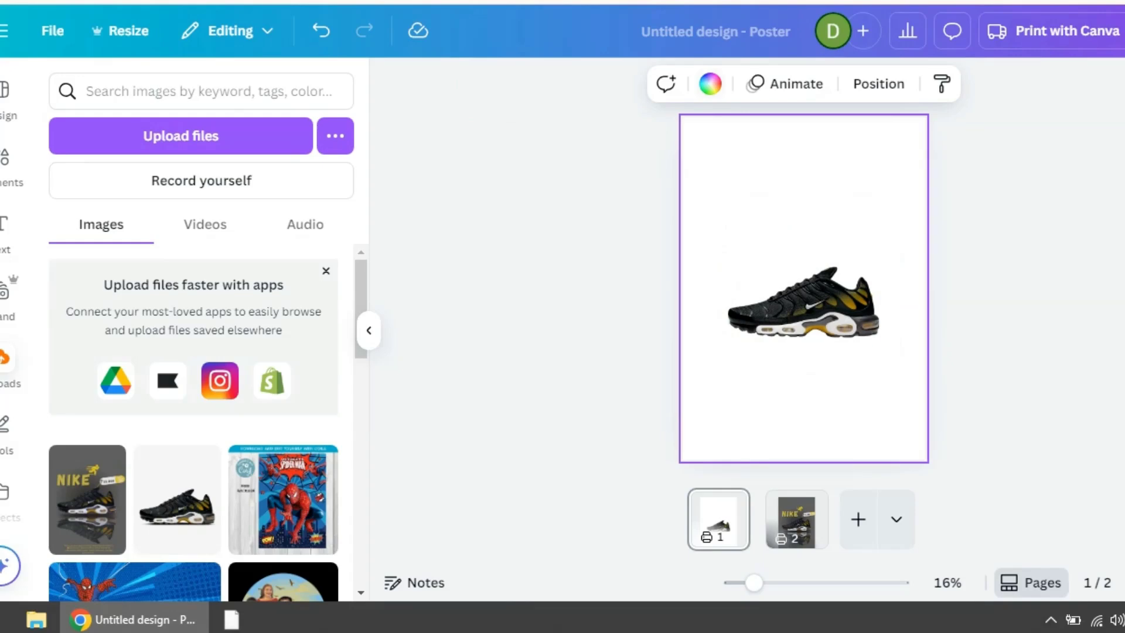
Fill the page background with black (#000000) and turn the fill into a gradient.
left_click(710, 83)
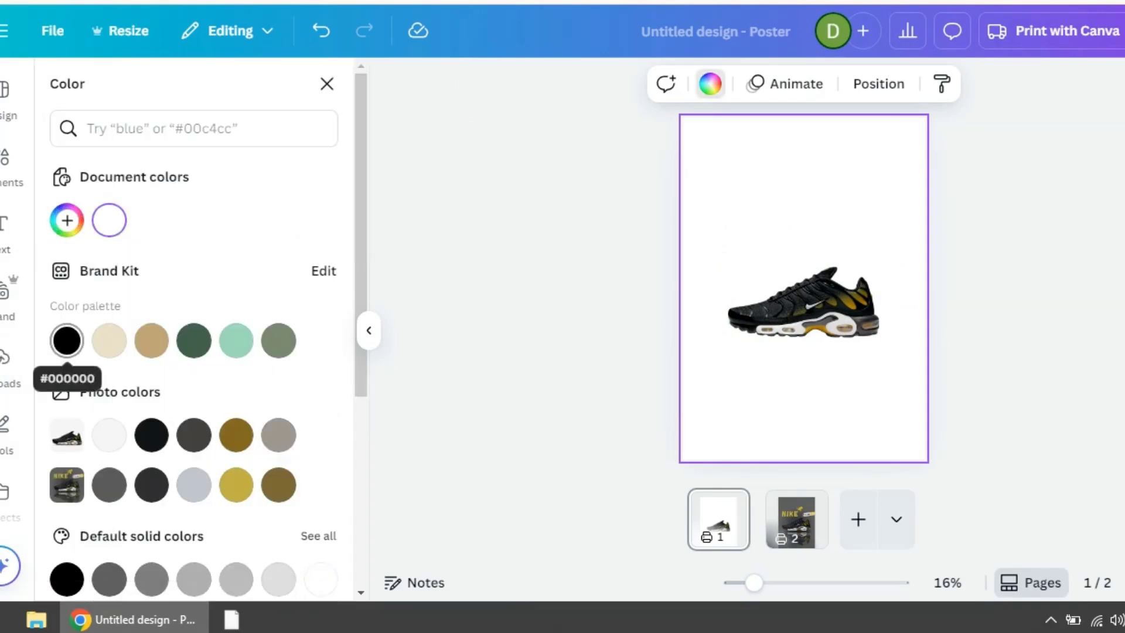
left_click(67, 340)
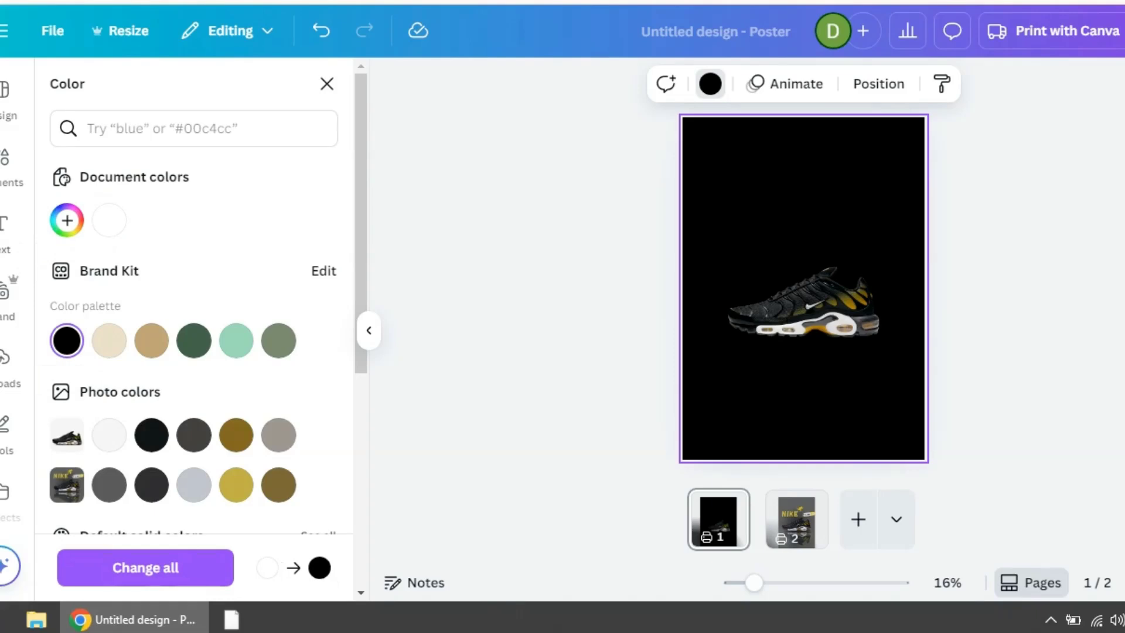
left_click(67, 220)
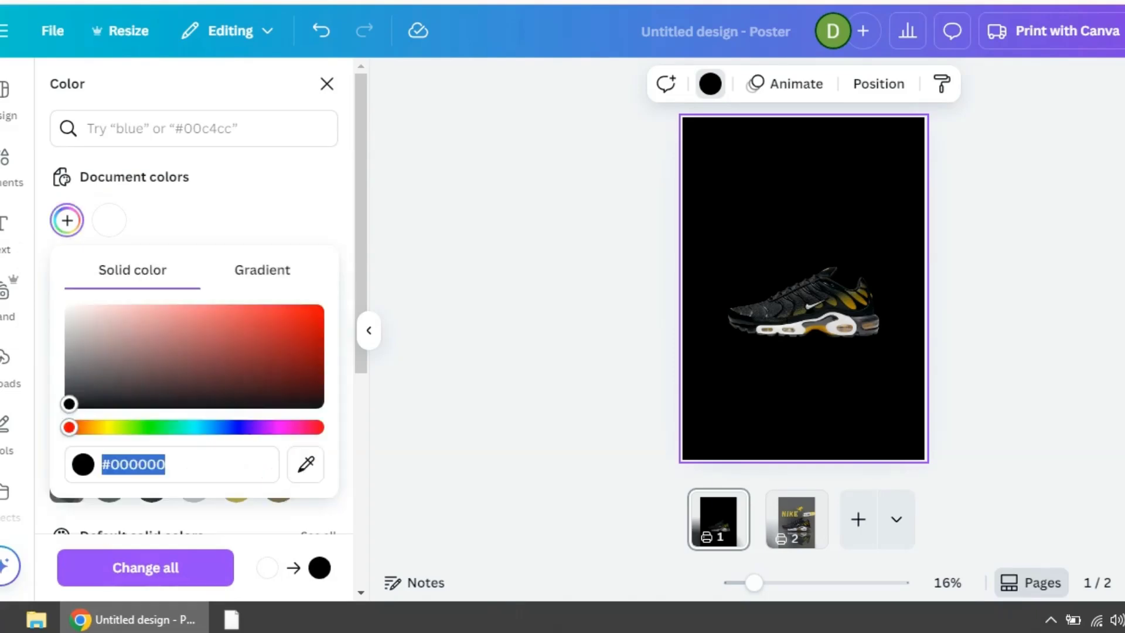
left_click(263, 270)
Set the second gradient colour to #000000 and add two more black gradient colours.
left_click(128, 354)
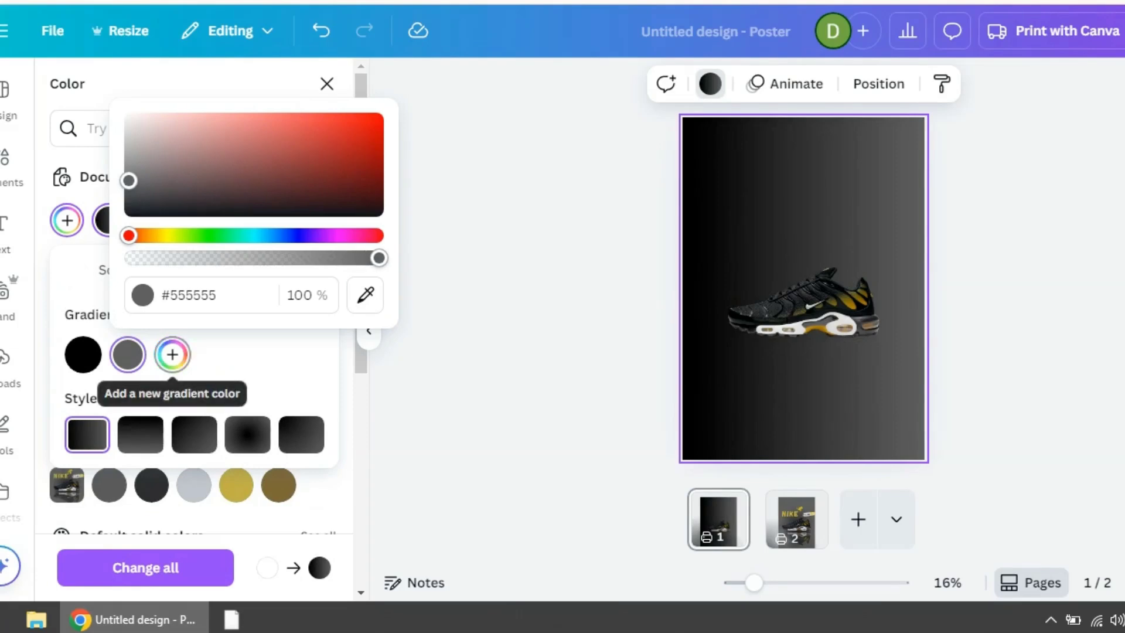
left_click(365, 295)
left_click(83, 355)
left_click(172, 354)
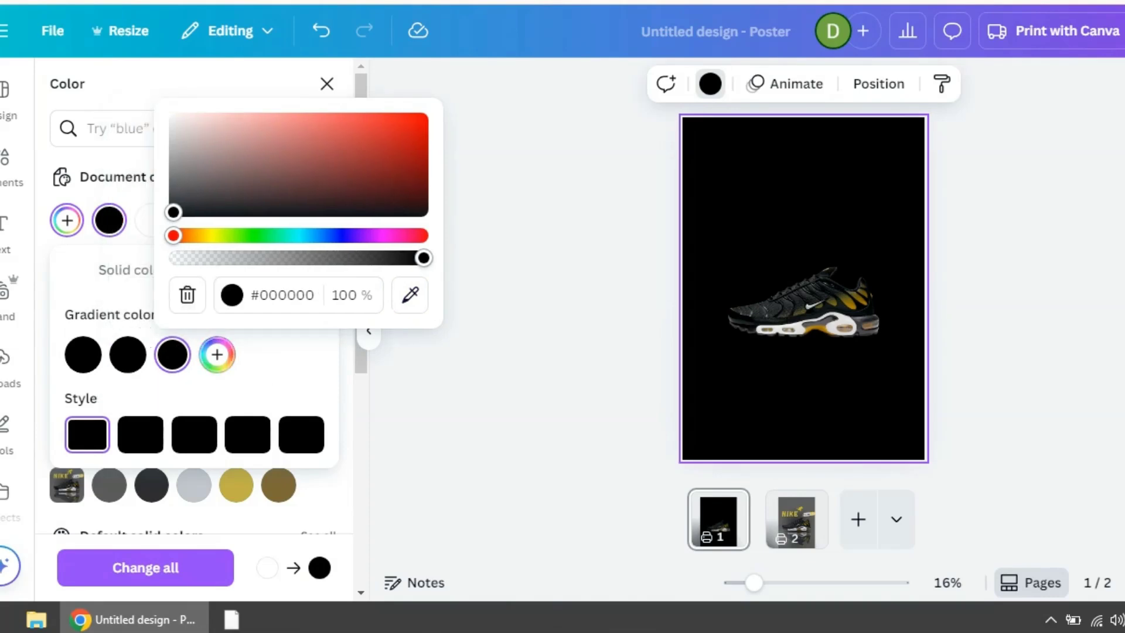
left_click(217, 354)
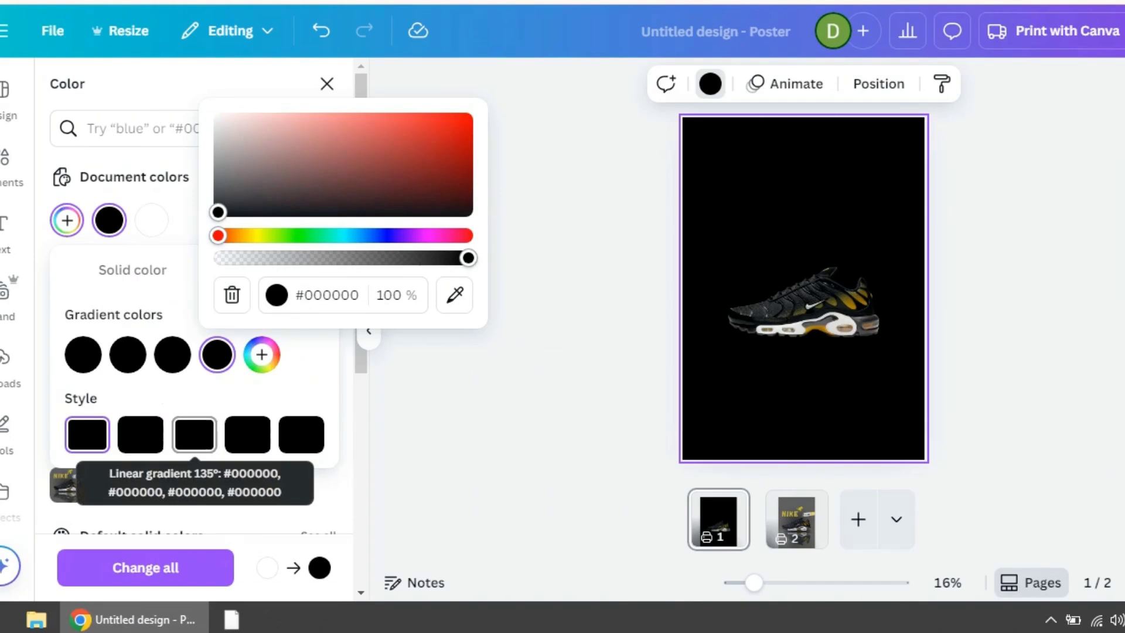
Recolour the second gradient colour to #504141 and the third to a similar brownish grey, using the radial gradient style.
left_click(128, 355)
left_click_drag(128, 212, 156, 176)
left_click(247, 434)
left_click(172, 354)
left_click_drag(173, 212, 175, 182)
left_click(127, 355)
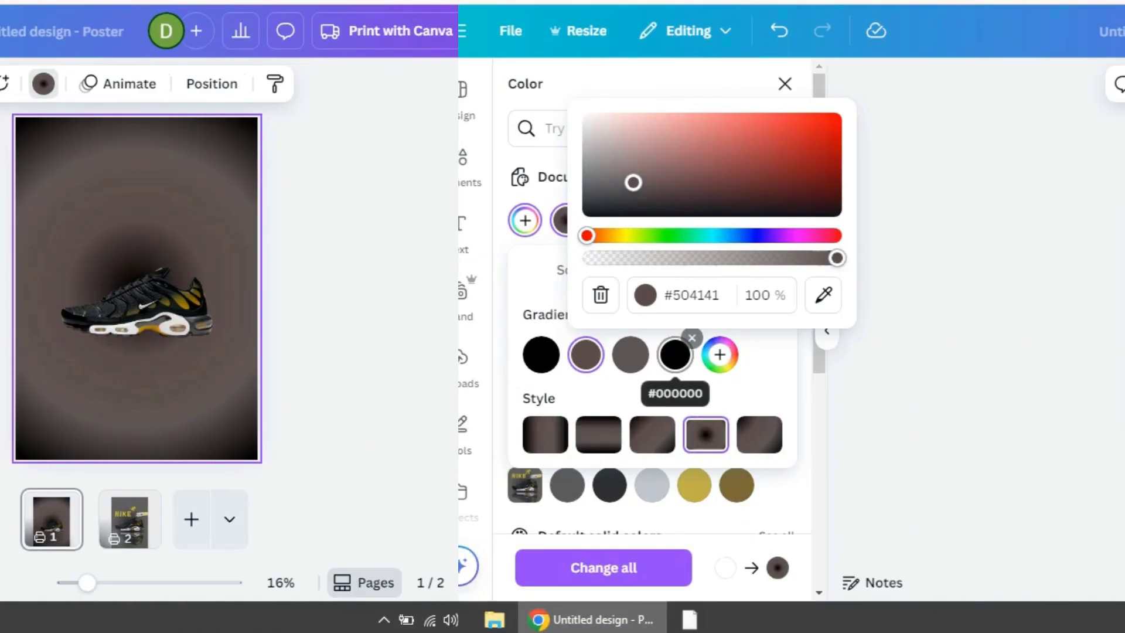
Adjust the fourth gradient colour to a nearly black shade and finish editing the background gradient.
left_click(217, 354)
left_click_drag(218, 211, 262, 205)
left_click(173, 355)
left_click(527, 363)
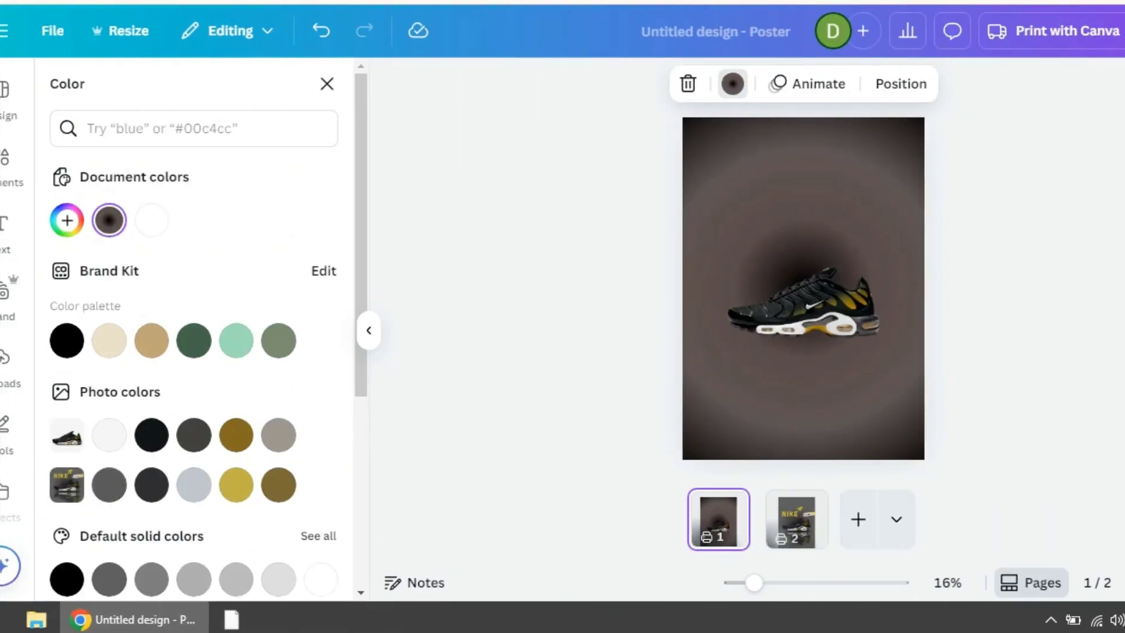
Enlarge the sneaker image to nearly the full page width and centre it horizontally on the page.
left_click_drag(725, 257, 683, 236)
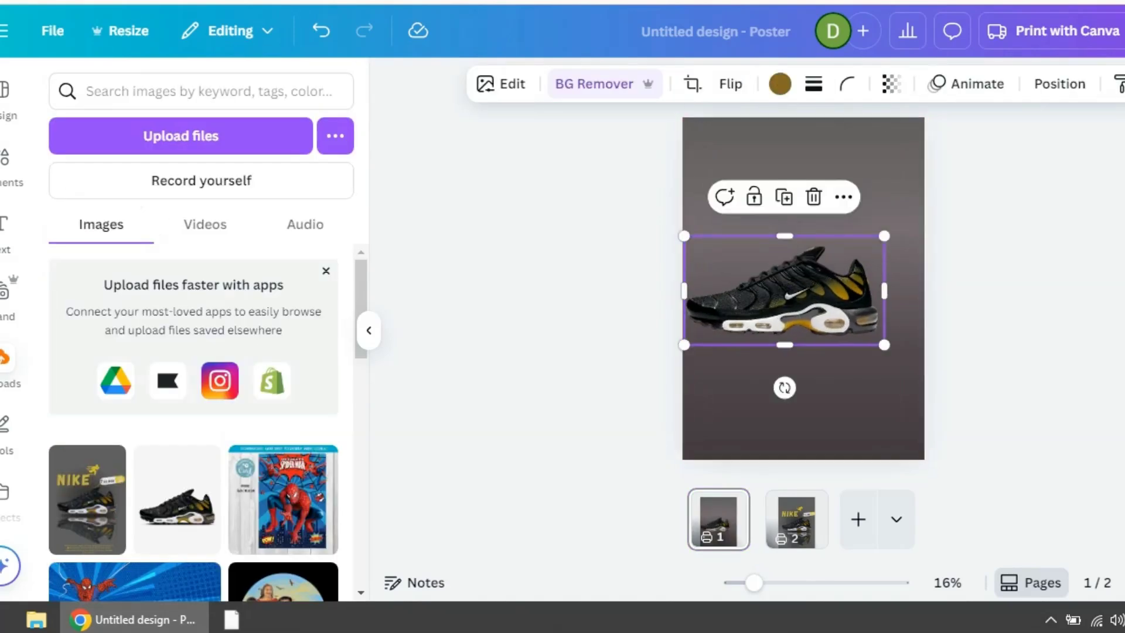
left_click_drag(784, 291, 805, 300)
left_click(995, 305)
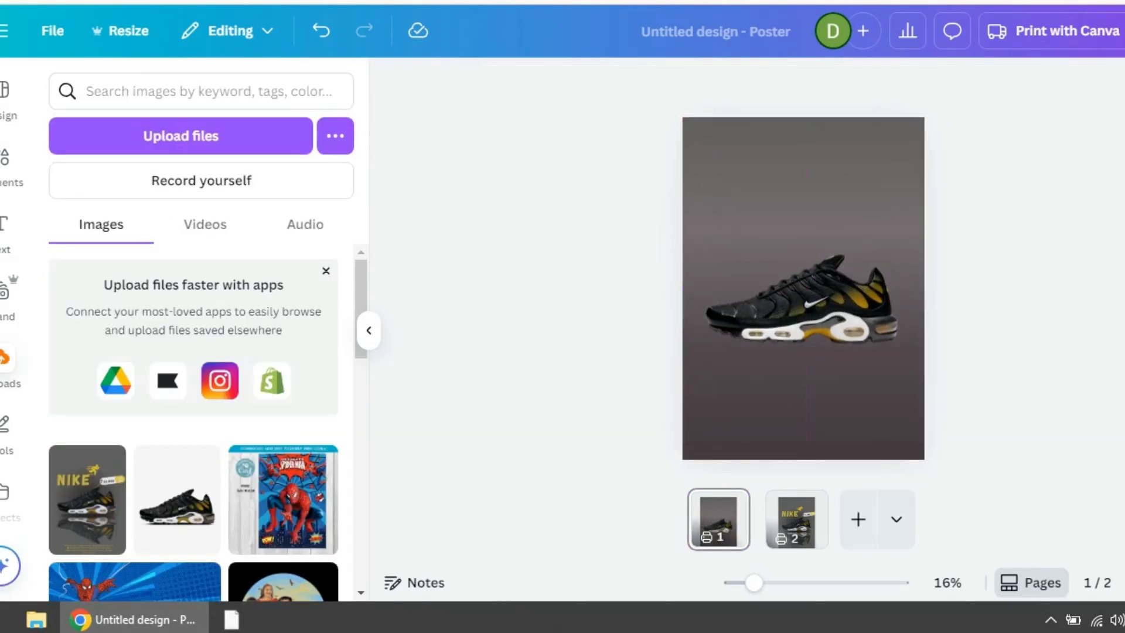
left_click(867, 328)
left_click_drag(905, 351, 937, 372)
left_click_drag(820, 311, 804, 305)
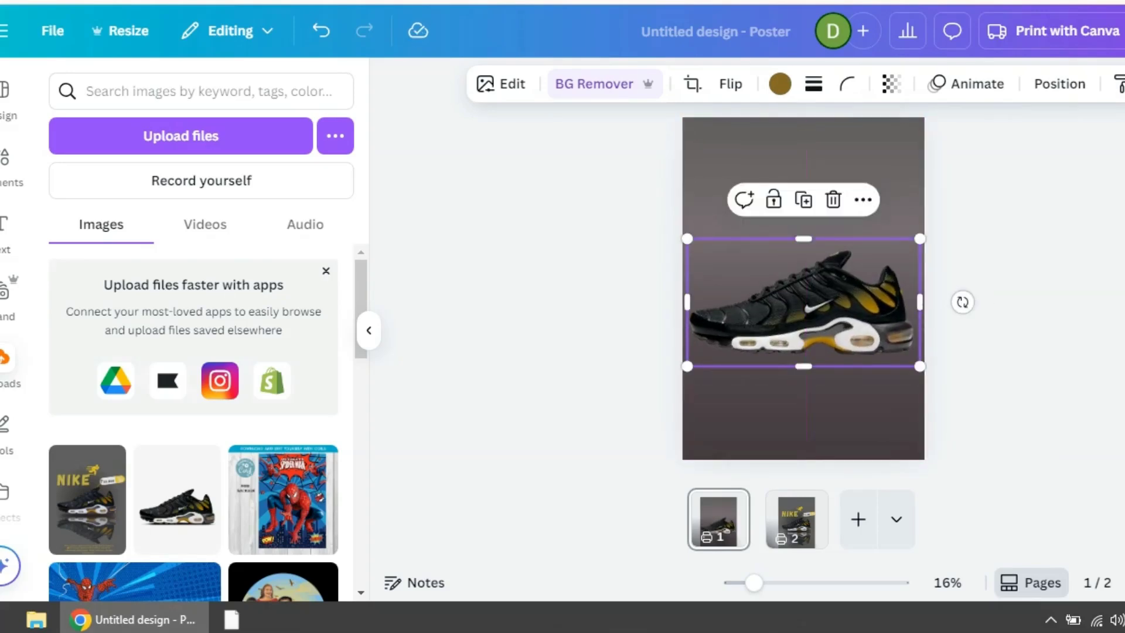
left_click(995, 305)
Check the options for aligning the sneaker image to the page.
left_click(850, 299)
right_click(852, 298)
mouse_move(937, 240)
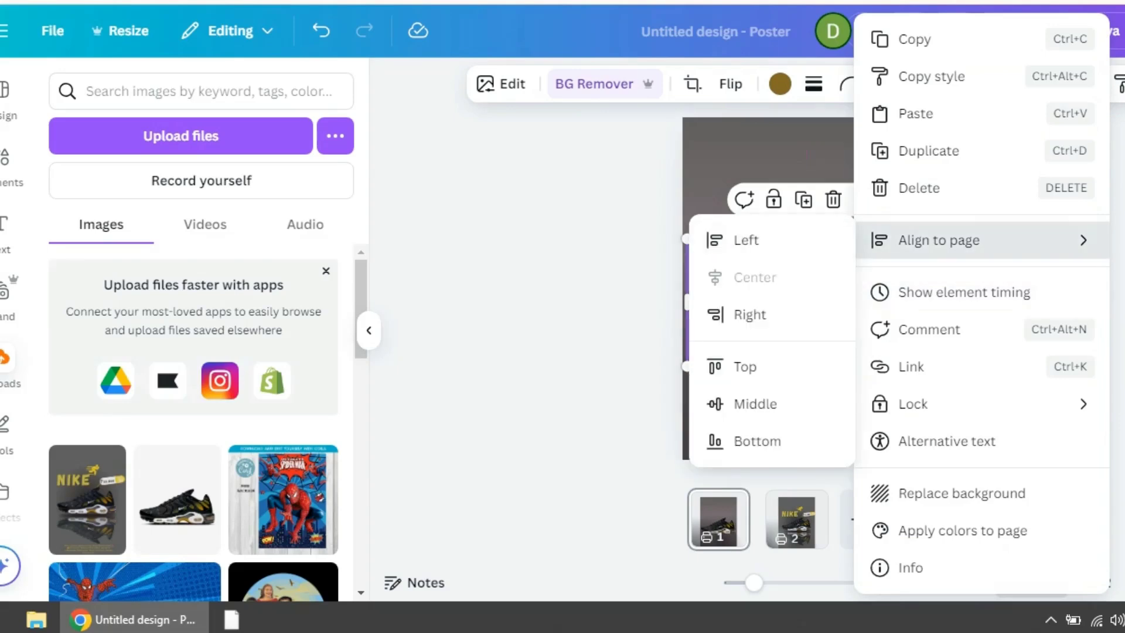
key("Escape")
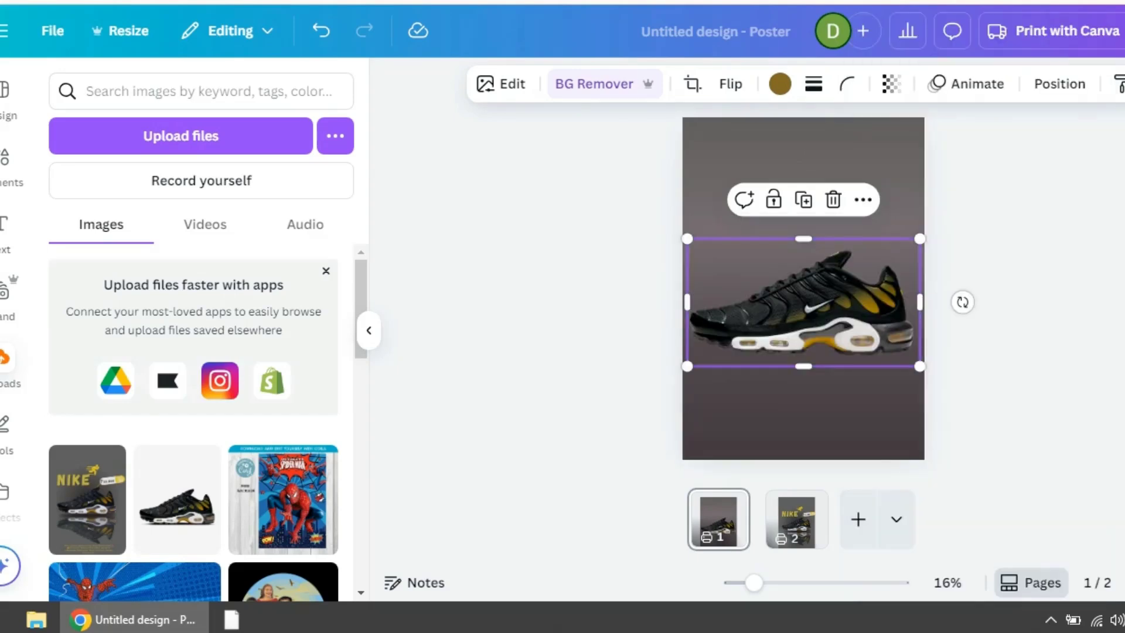
Move the sneaker image up to leave room below it and keep it selected.
left_click_drag(838, 304, 855, 254)
left_click(978, 264)
left_click(855, 257)
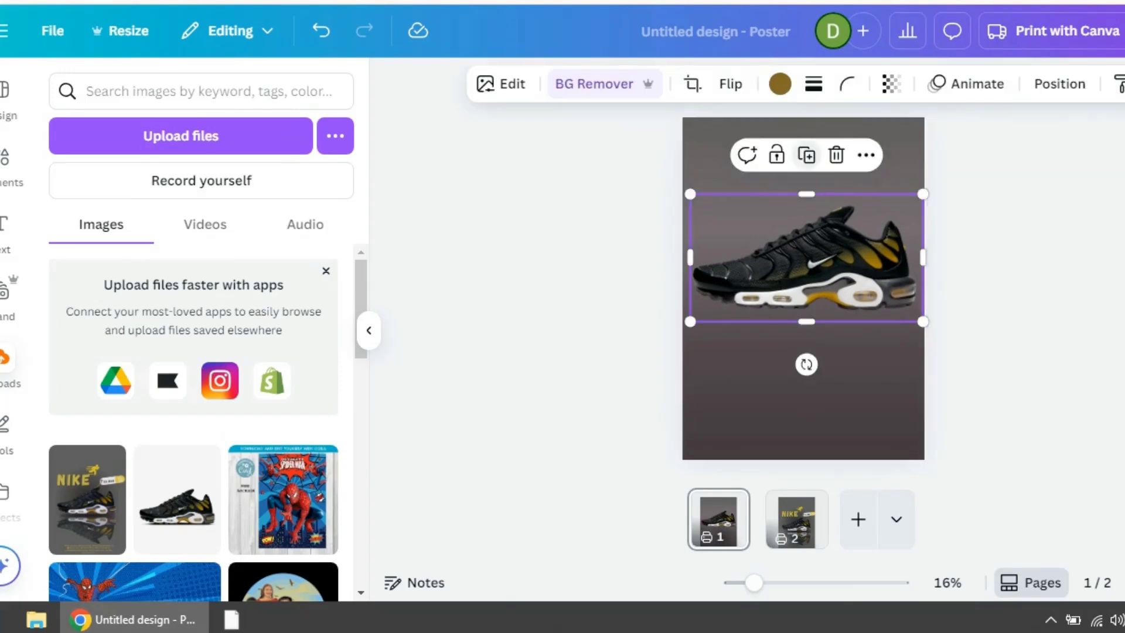
Duplicate the sneaker, flip the copy vertically and place it directly beneath the original as a reflection.
left_click(806, 155)
left_click(731, 83)
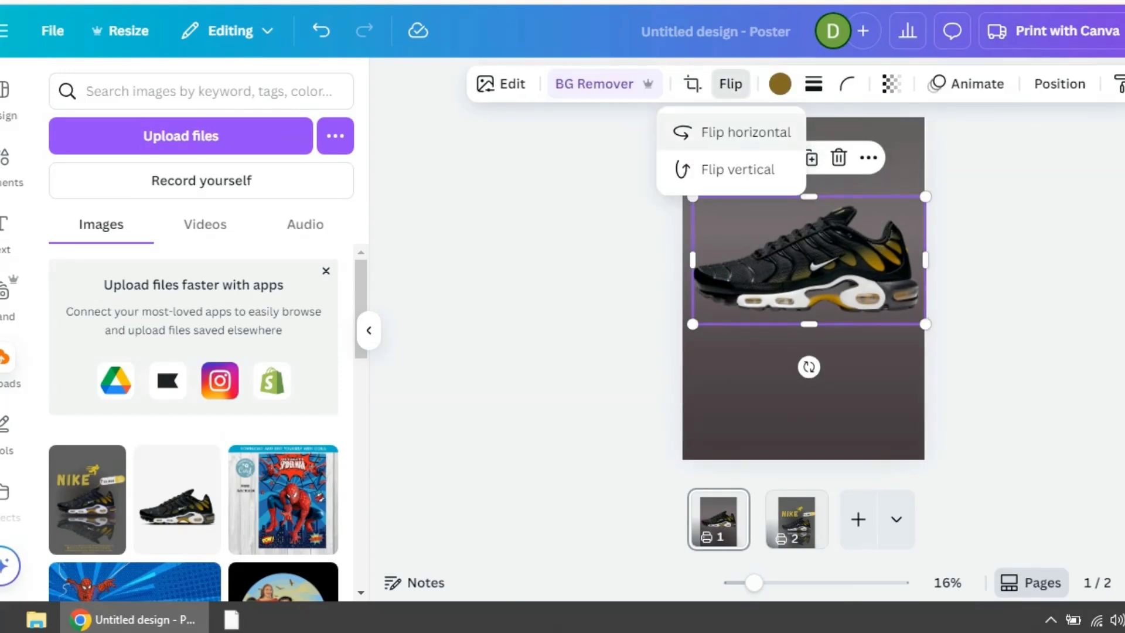
left_click(737, 169)
left_click_drag(809, 264, 809, 365)
key("Escape")
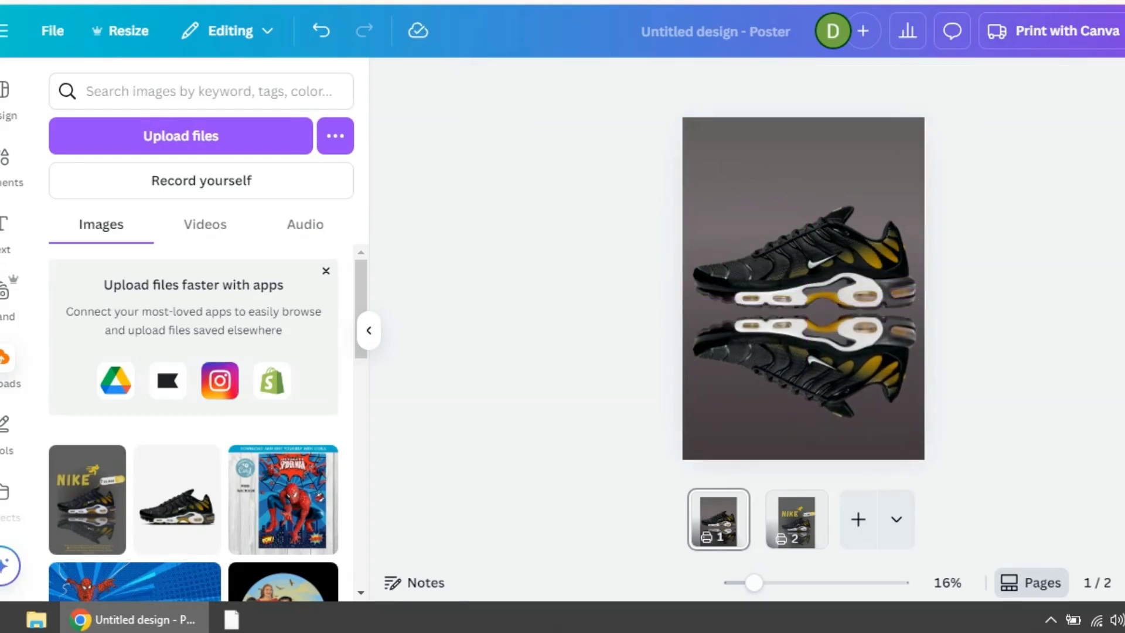
Lower the opacity of the flipped sneaker so it looks like a faded reflection.
left_click(806, 366)
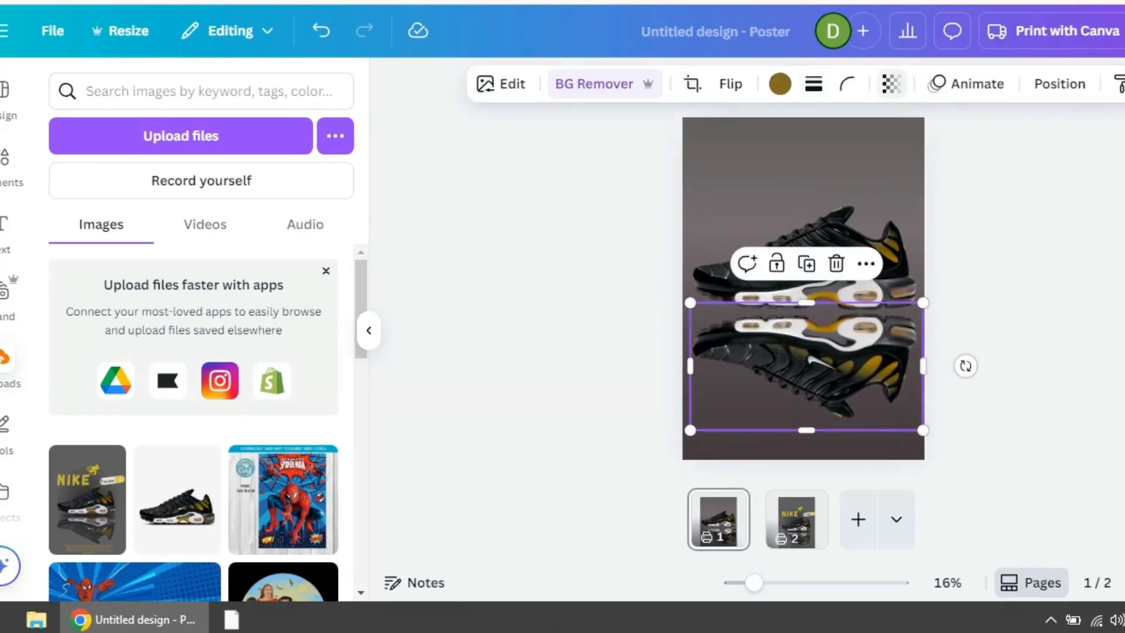
left_click(891, 84)
left_click_drag(942, 159, 891, 159)
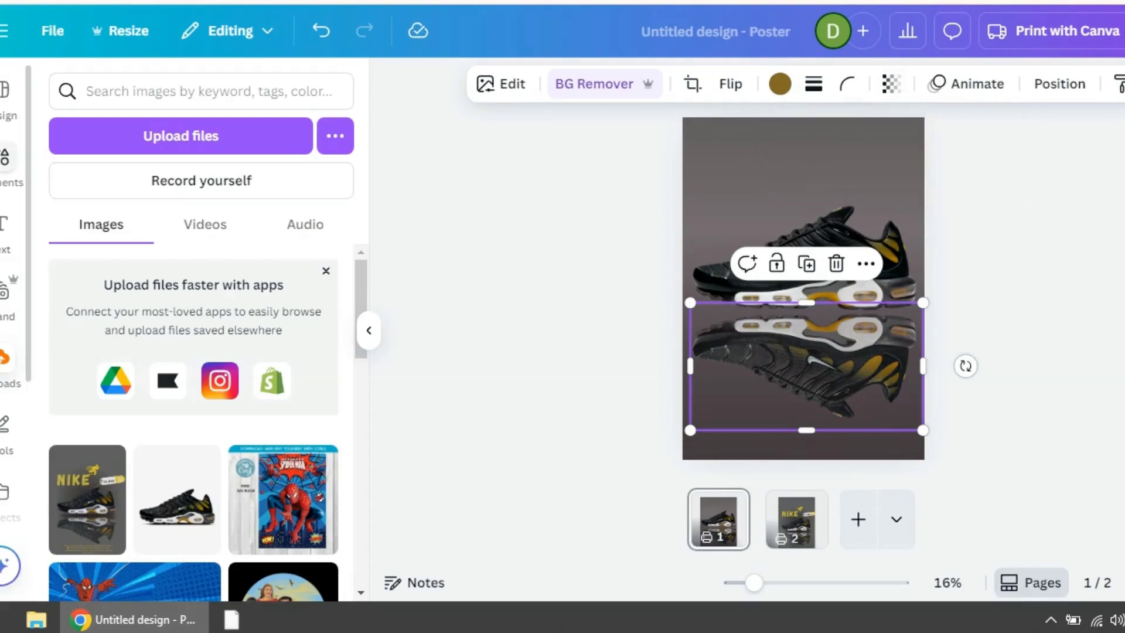
Search the elements for "shadow black" and browse only the graphics.
left_click(5, 157)
left_click(176, 91)
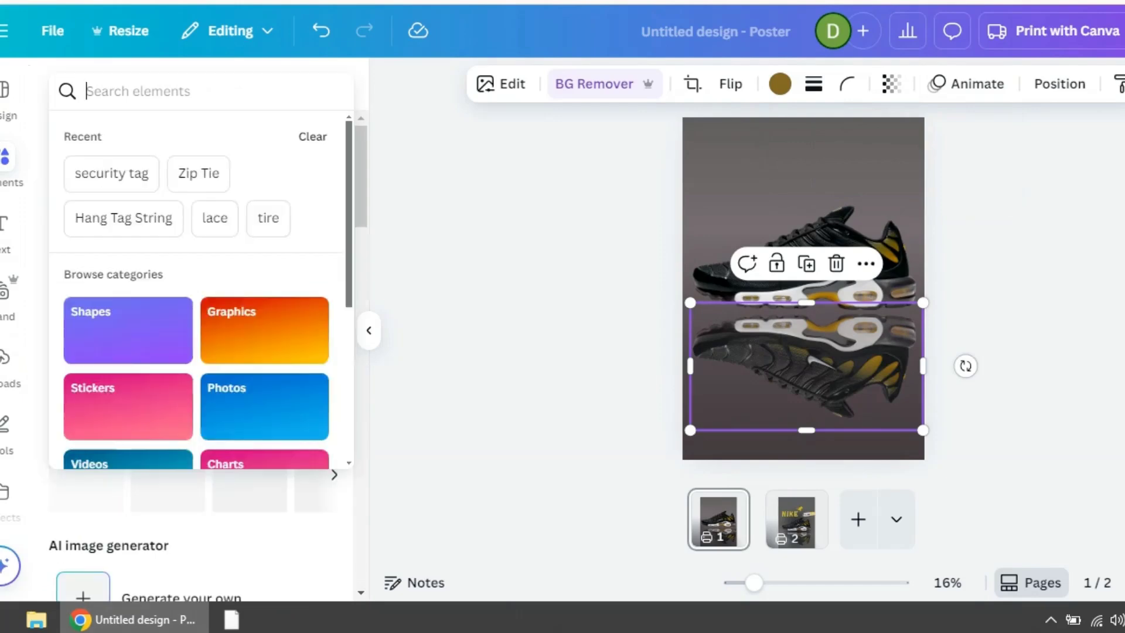
type("shadow")
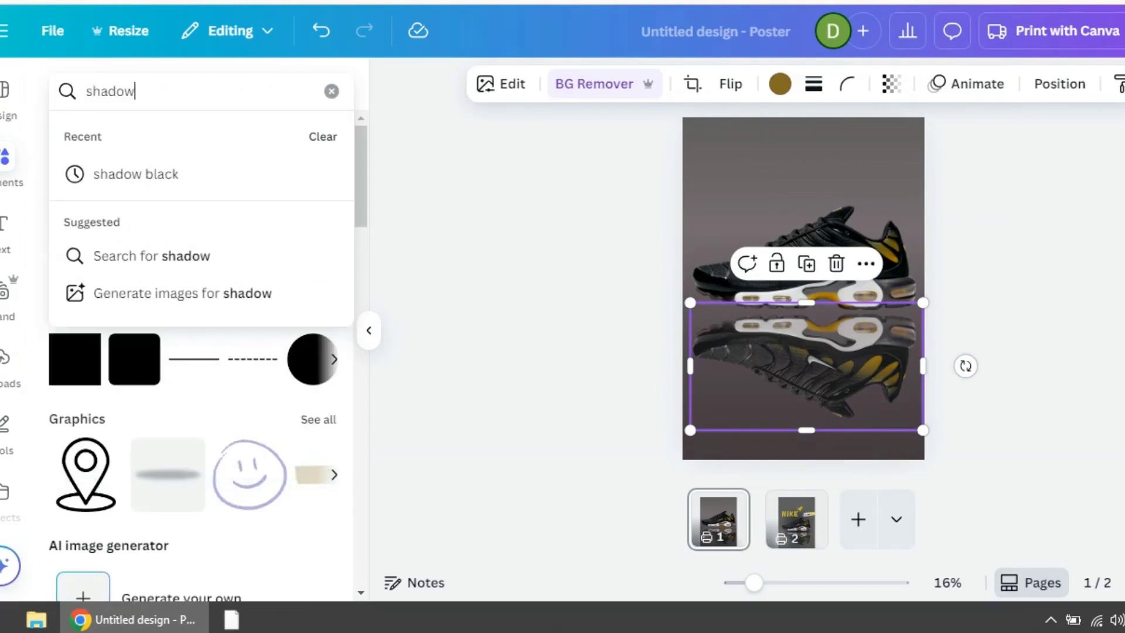
key("Down")
key("Return")
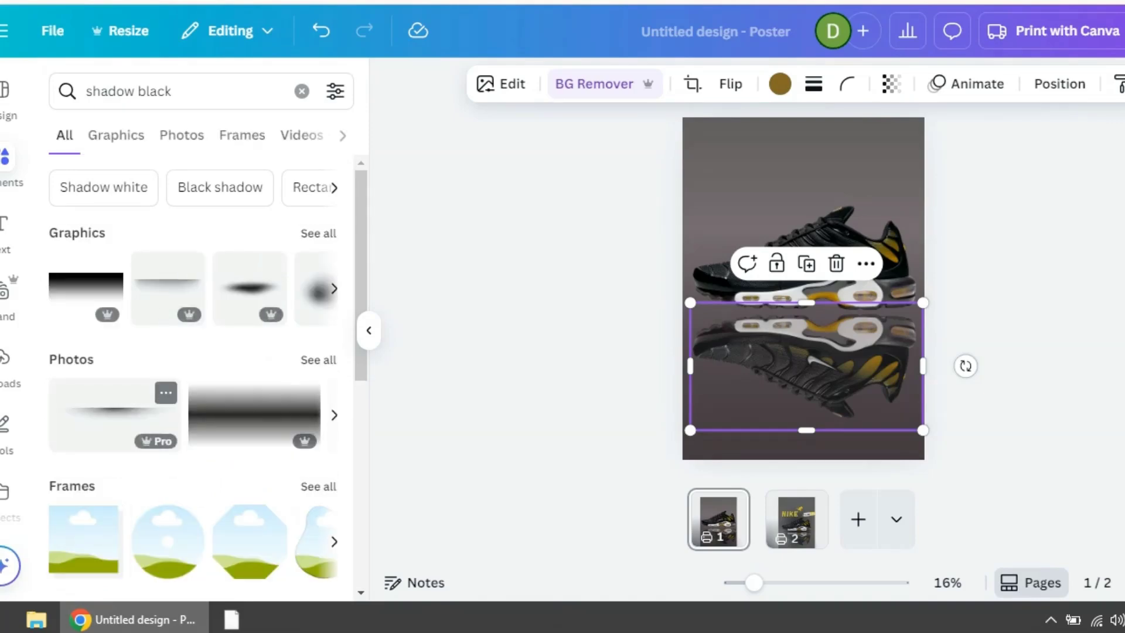
left_click(116, 135)
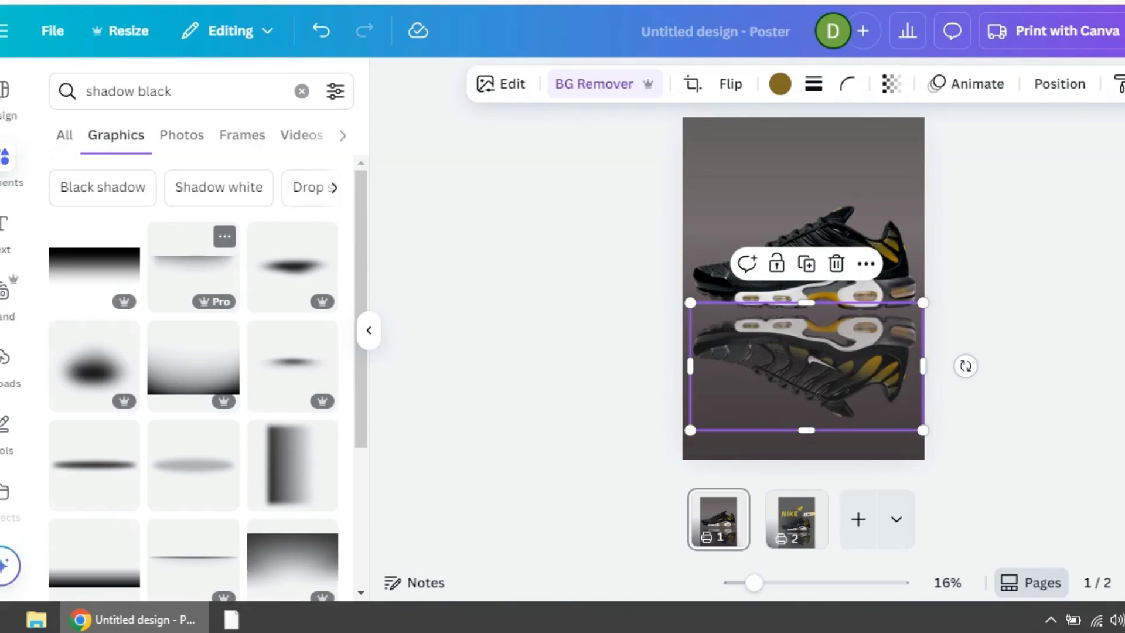
scroll(293, 351, "down", 2)
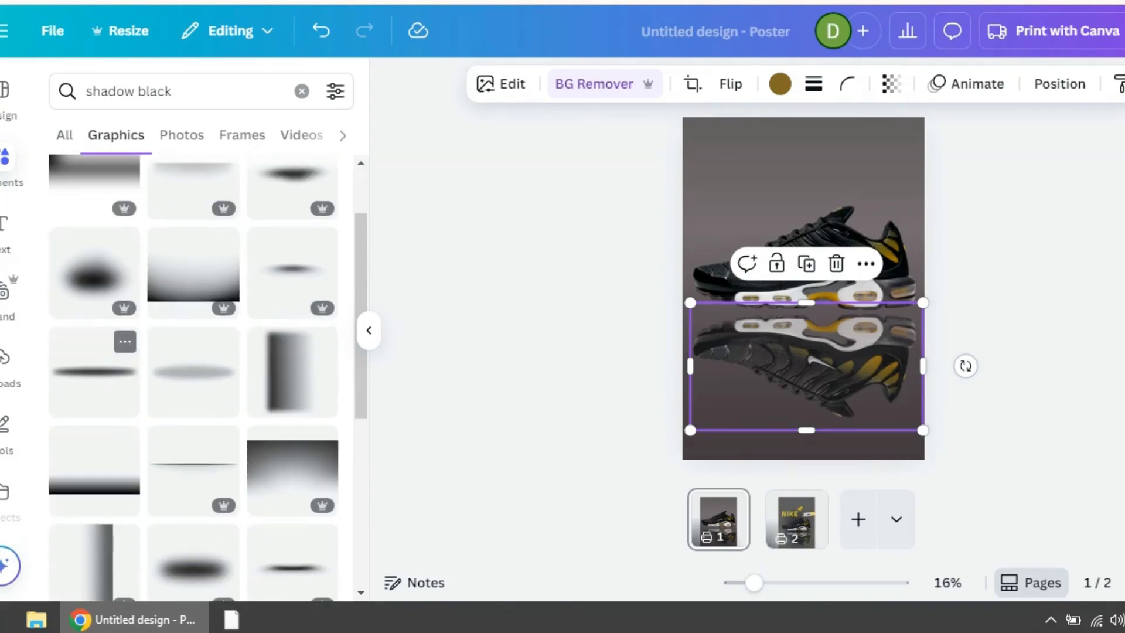
Add the free thin dark shadow graphic instead of the light grey one and place it between the sneaker's sole and its reflection.
left_click(193, 372)
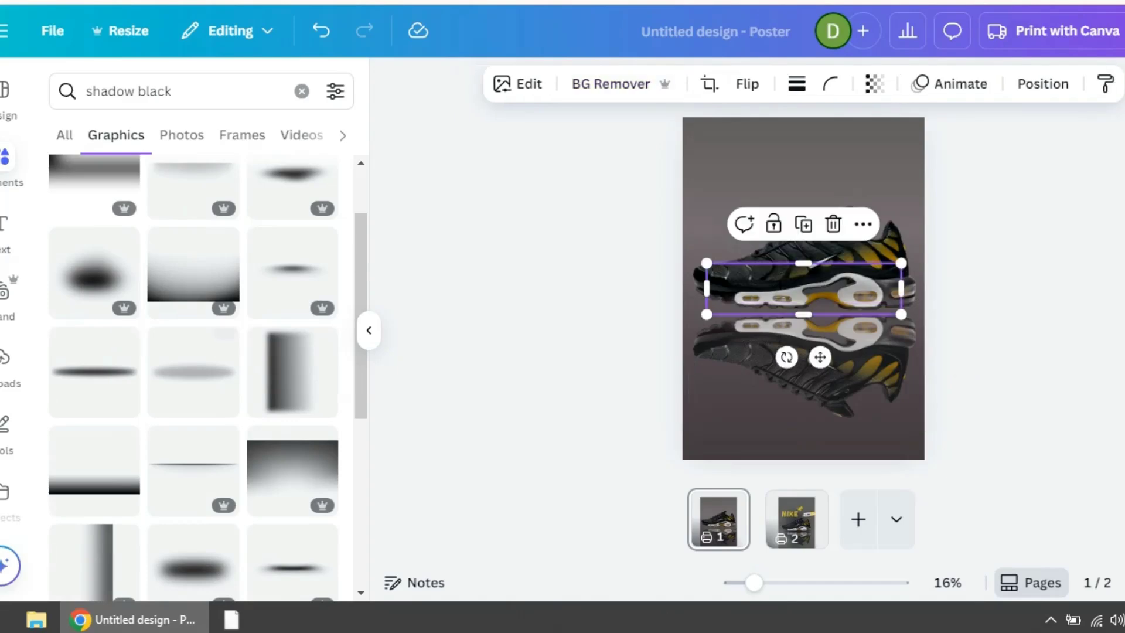
key("Delete")
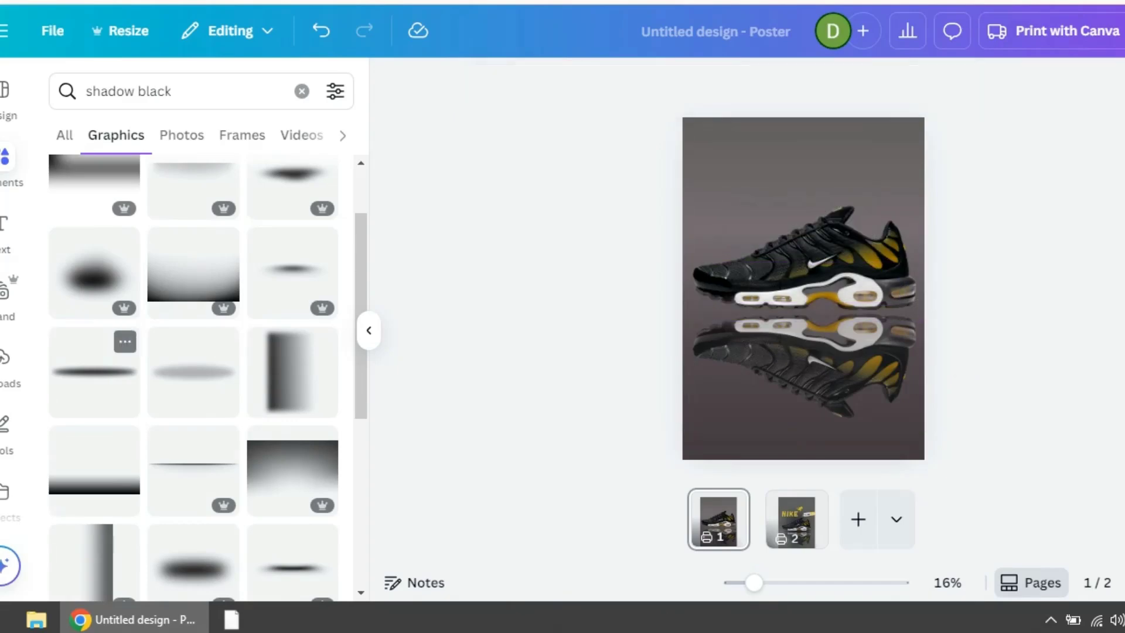
left_click(94, 372)
left_click_drag(803, 288, 807, 302)
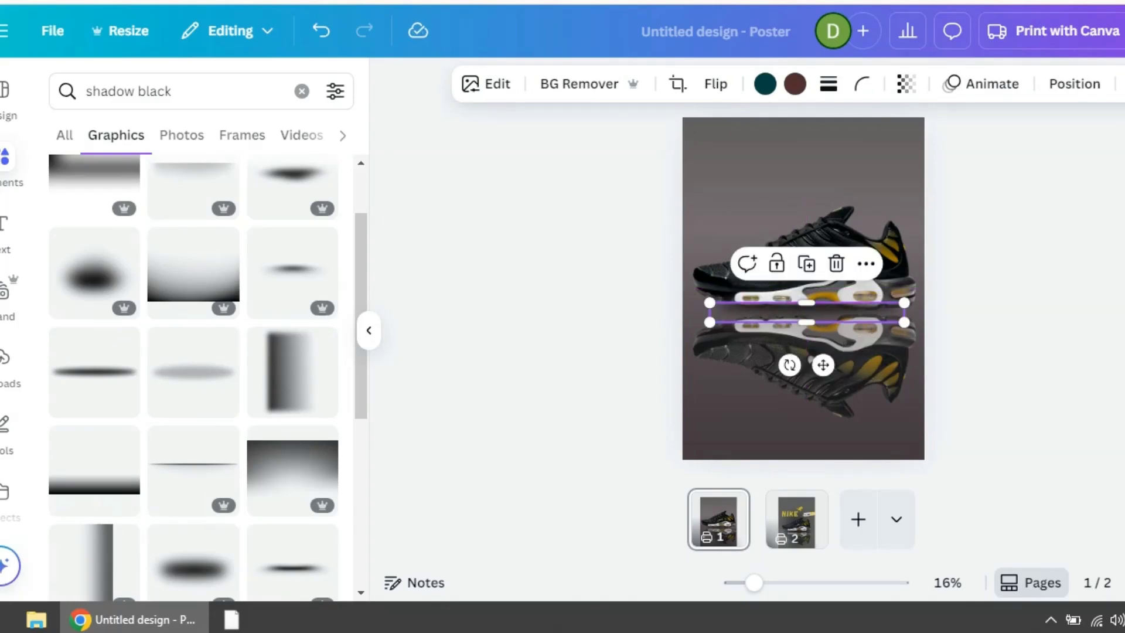
left_click_drag(823, 365, 831, 365)
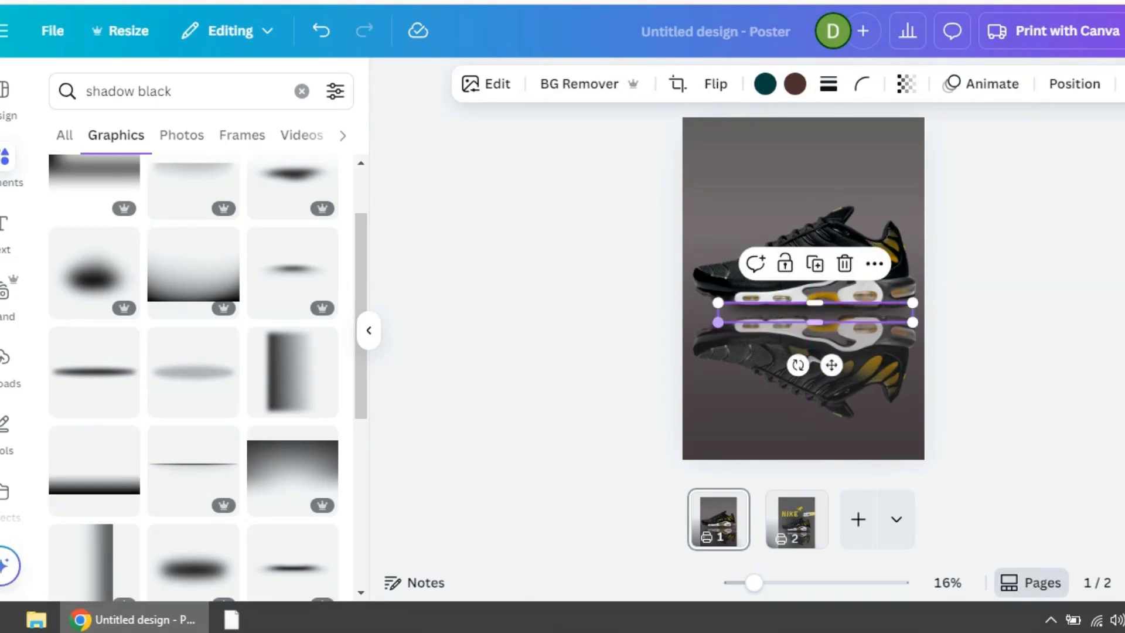
Stretch the shadow across the full page width and fine-tune its height under the sneaker's sole.
left_click_drag(717, 321, 681, 325)
left_click_drag(912, 325, 924, 326)
left_click(996, 335)
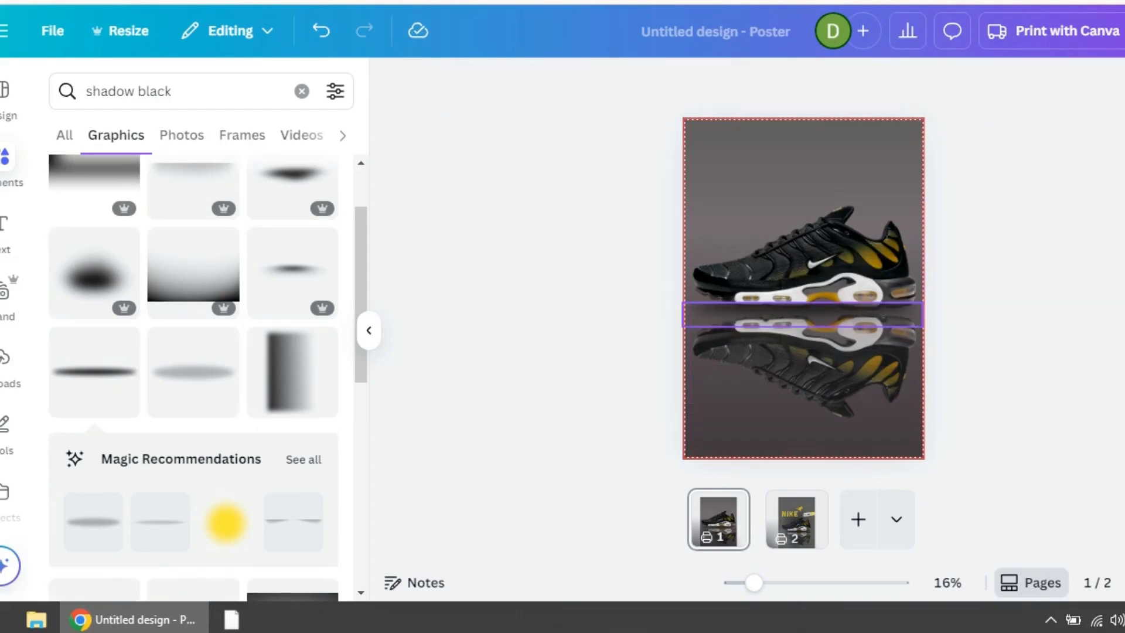
left_click(804, 322)
left_click_drag(800, 326, 803, 322)
Scale the sneaker, shadow and reflection down together slightly and centre them horizontally on the page.
left_click(806, 258)
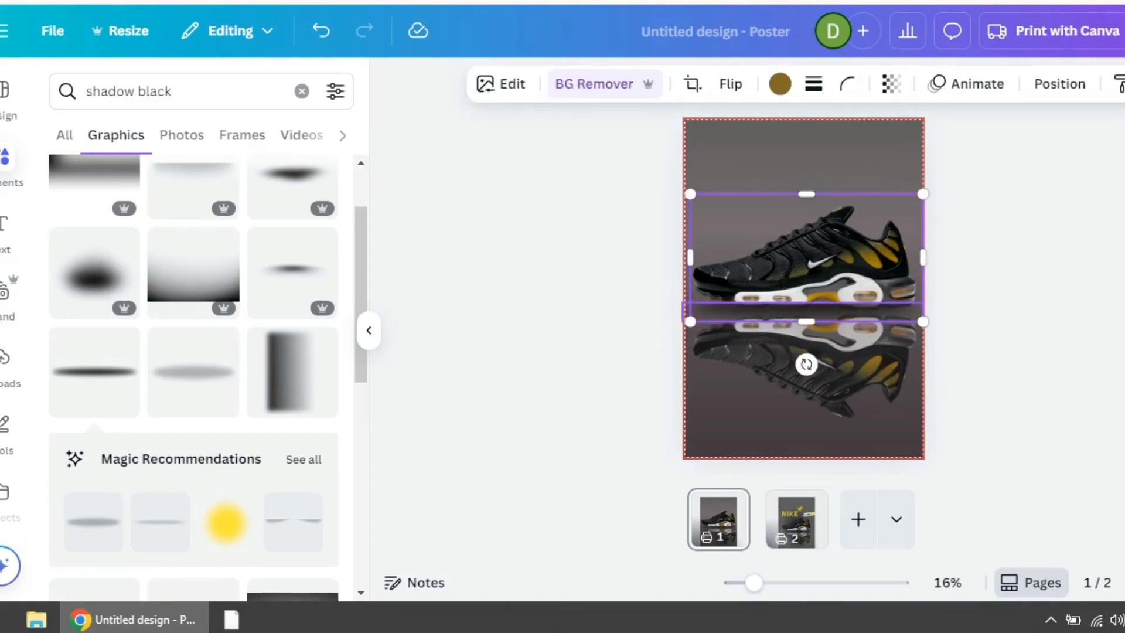
left_click(803, 313, "shift")
left_click(807, 389, "shift")
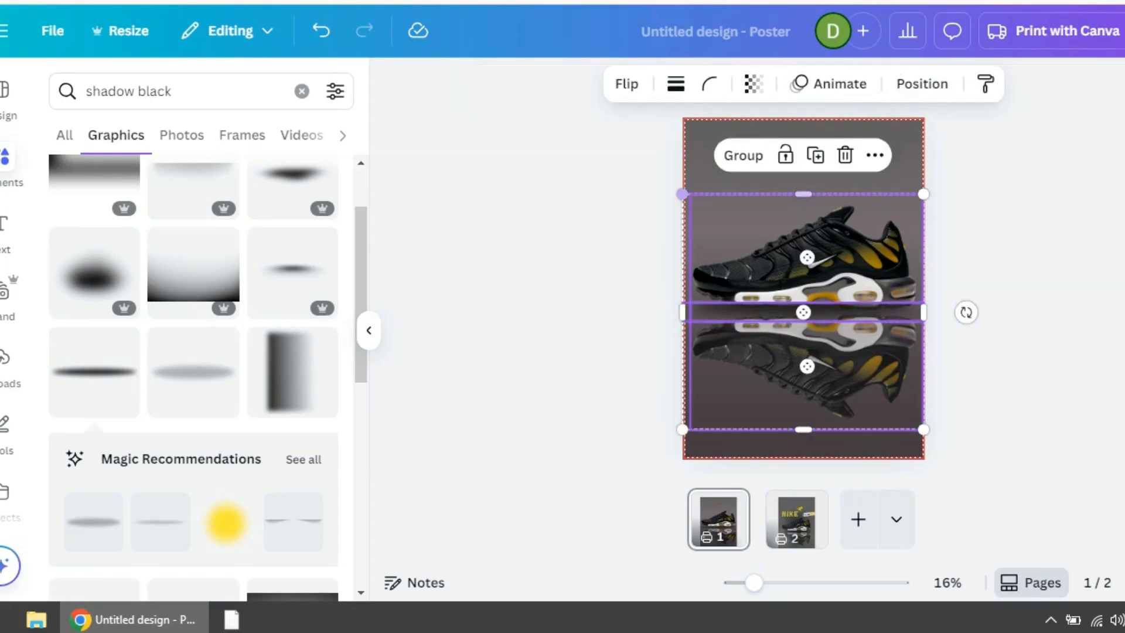
left_click_drag(681, 194, 706, 217)
left_click_drag(815, 323, 804, 314)
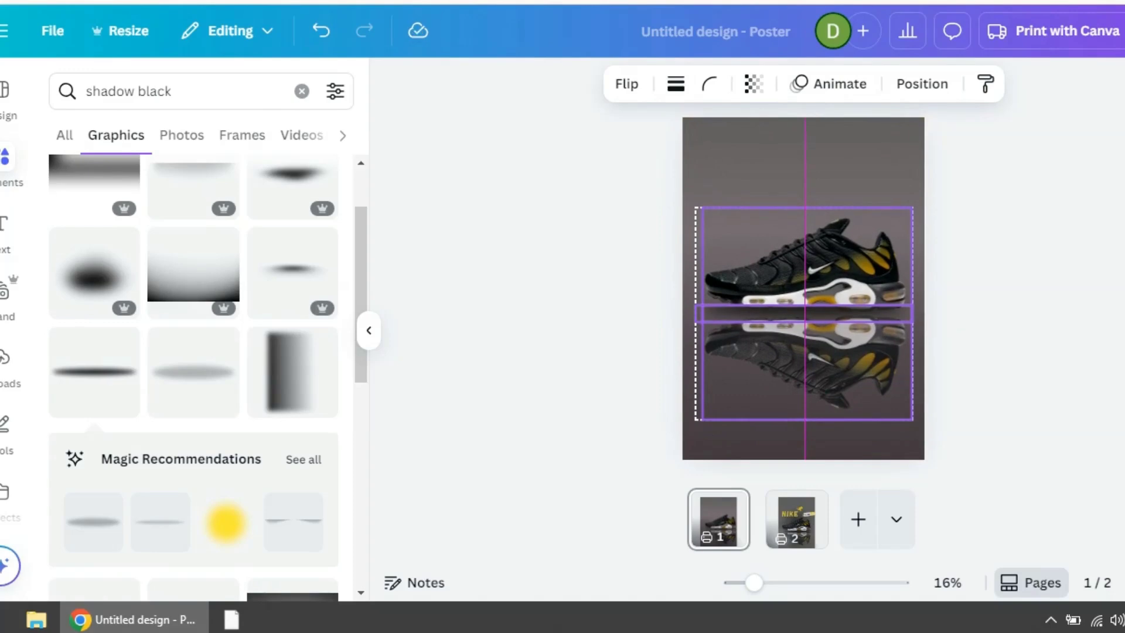
key("Escape")
Group the sneaker, shadow and reflection, then shrink the group further and centre it on the page.
left_click(808, 266)
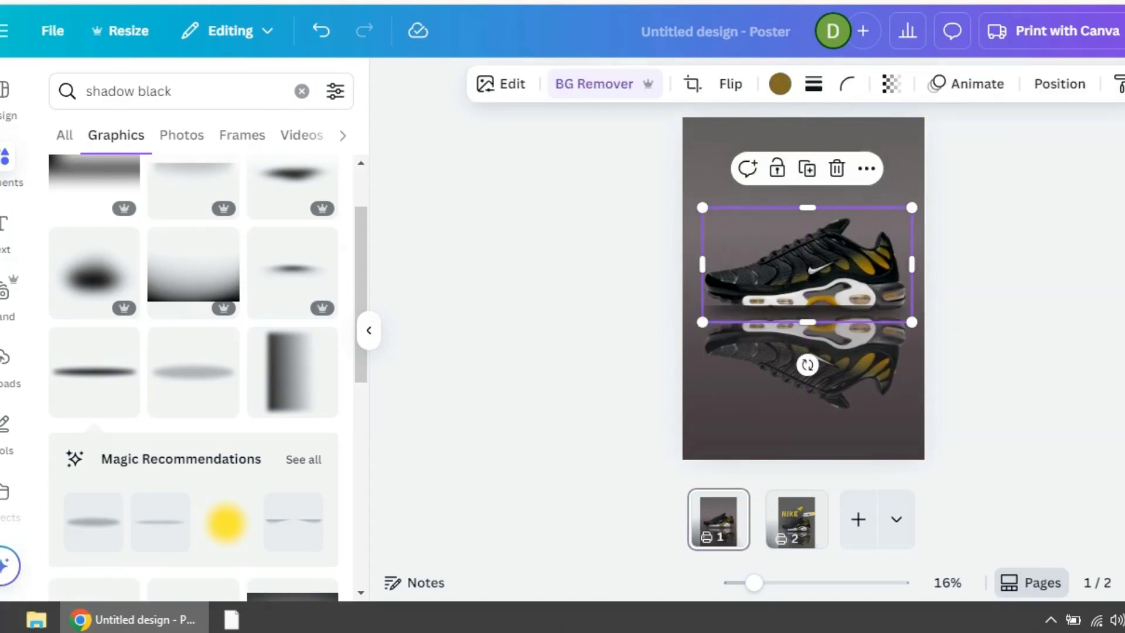
left_click(804, 313, "shift")
left_click(807, 364, "shift")
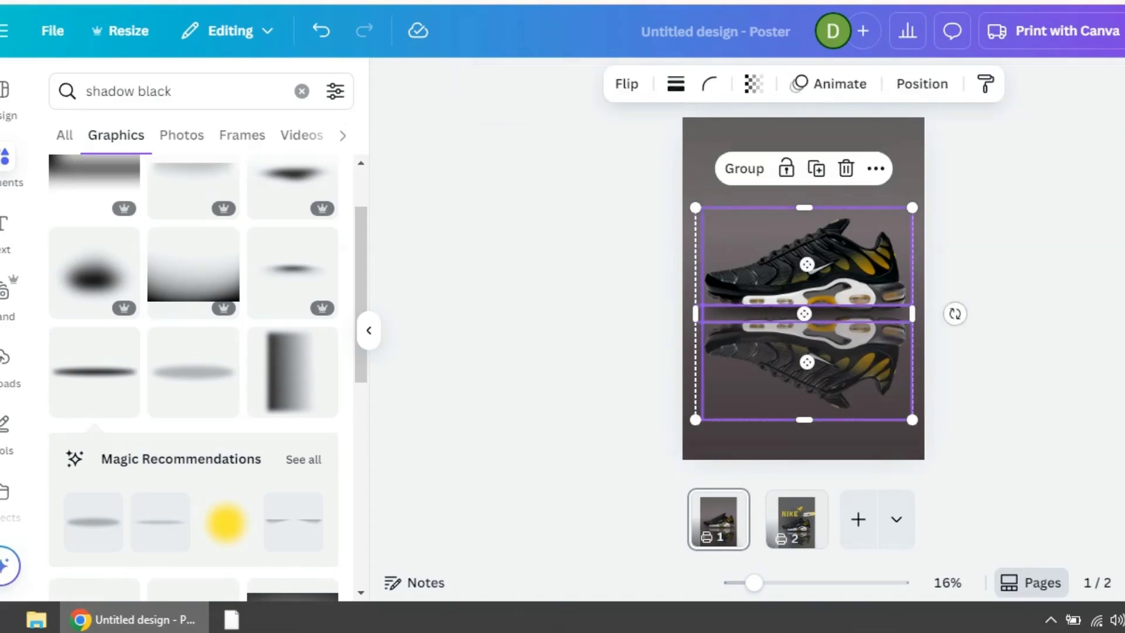
left_click(743, 168)
left_click_drag(695, 207, 736, 248)
mouse_move(811, 304)
left_mouse_down()
mouse_move(781, 290)
mouse_move(804, 319)
left_mouse_up()
key("Escape")
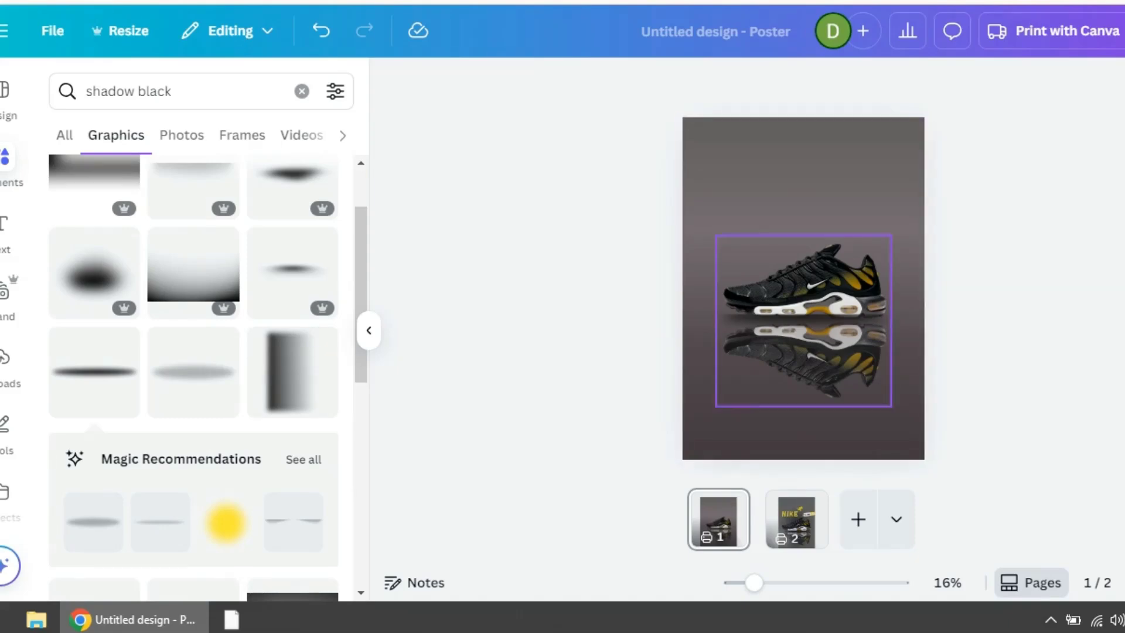
left_click(835, 321)
right_click(835, 321)
mouse_move(921, 277)
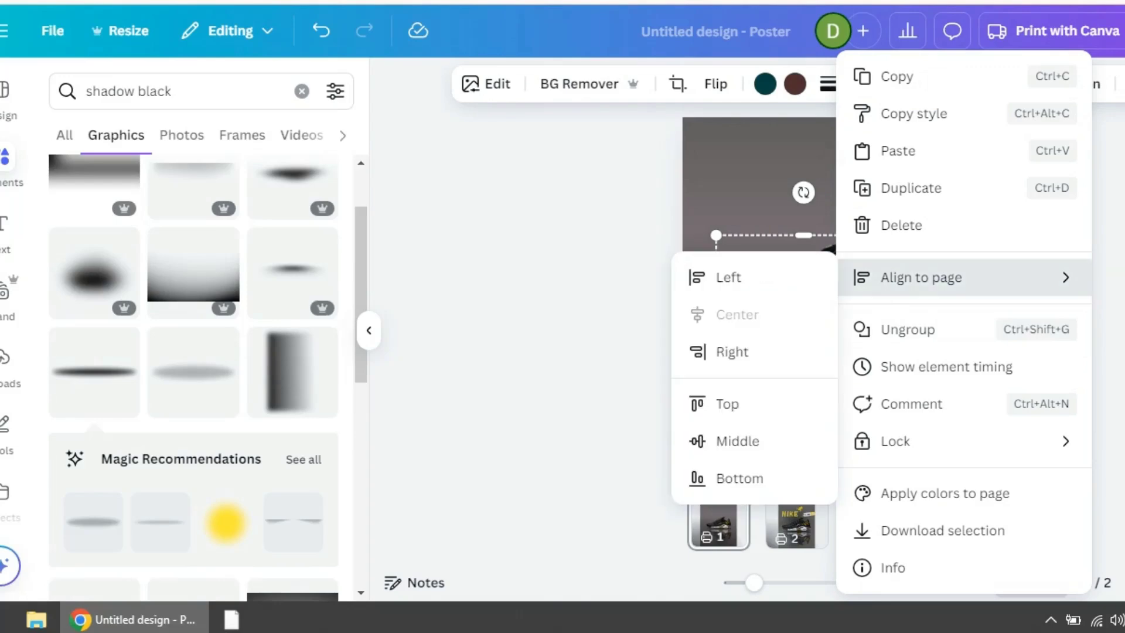
key("Escape")
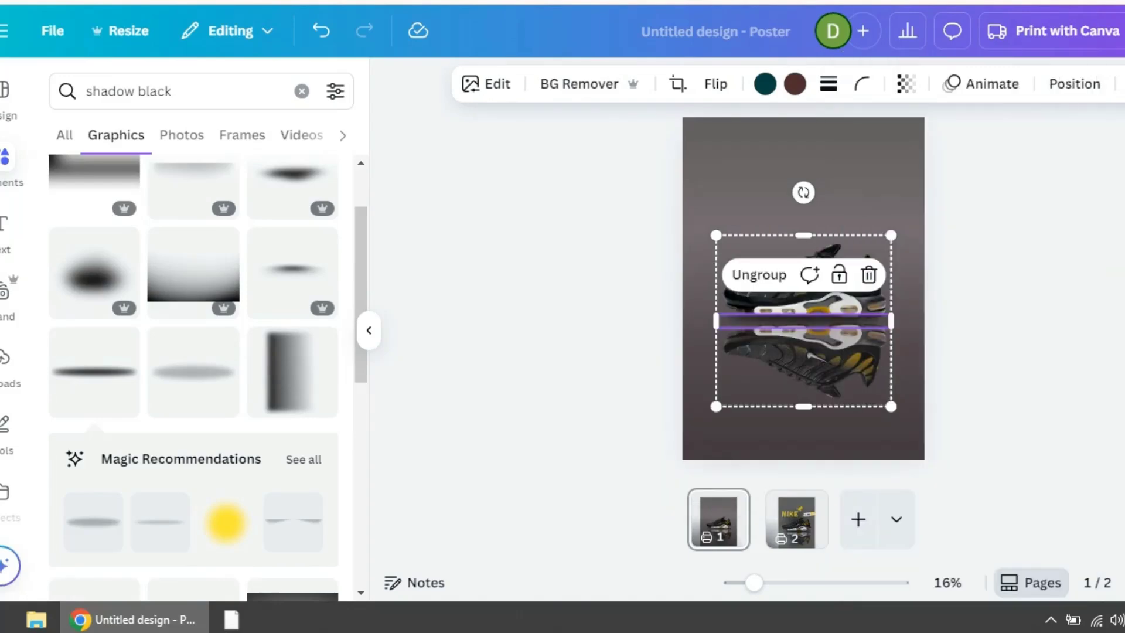
Add a new text box to the poster that reads "NIKE".
left_click(528, 281)
left_click(5, 226)
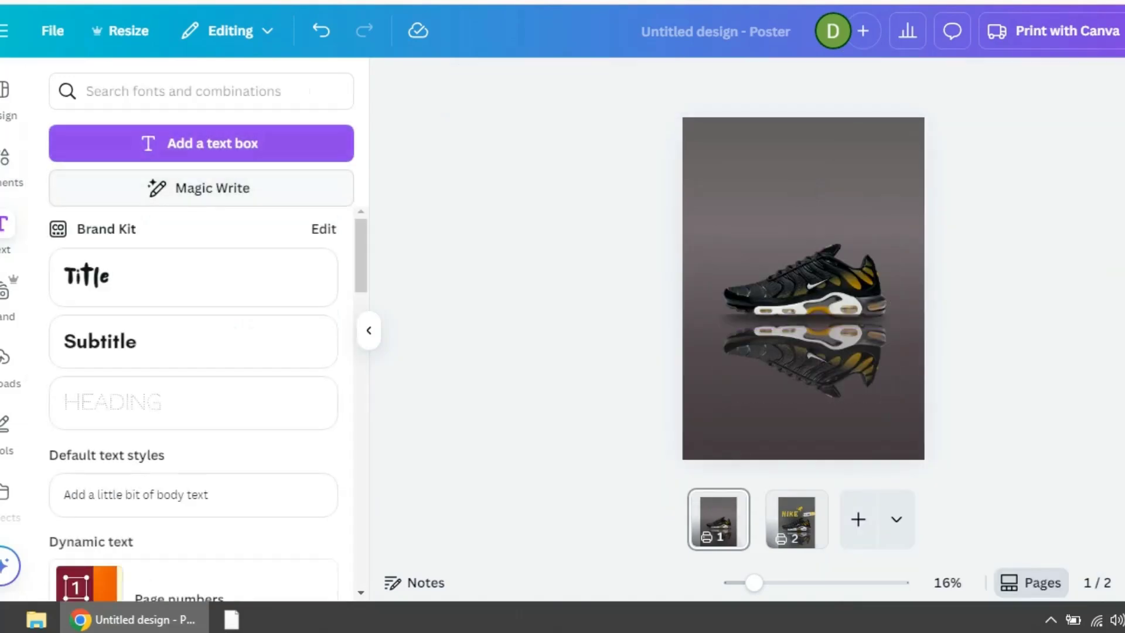
left_click(201, 142)
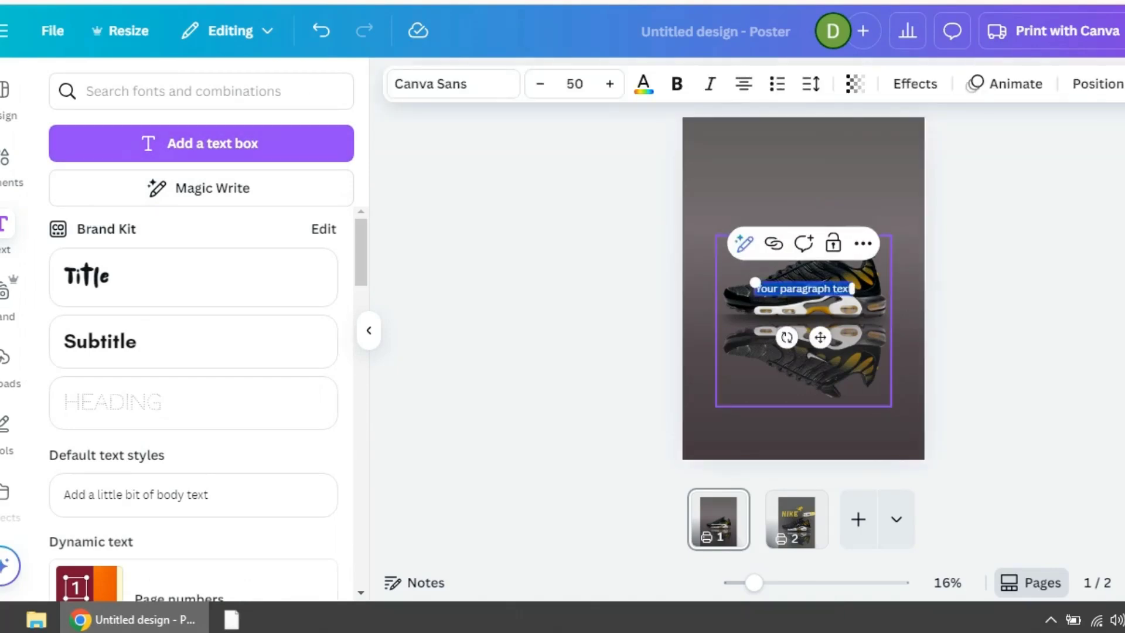
type("NIKE")
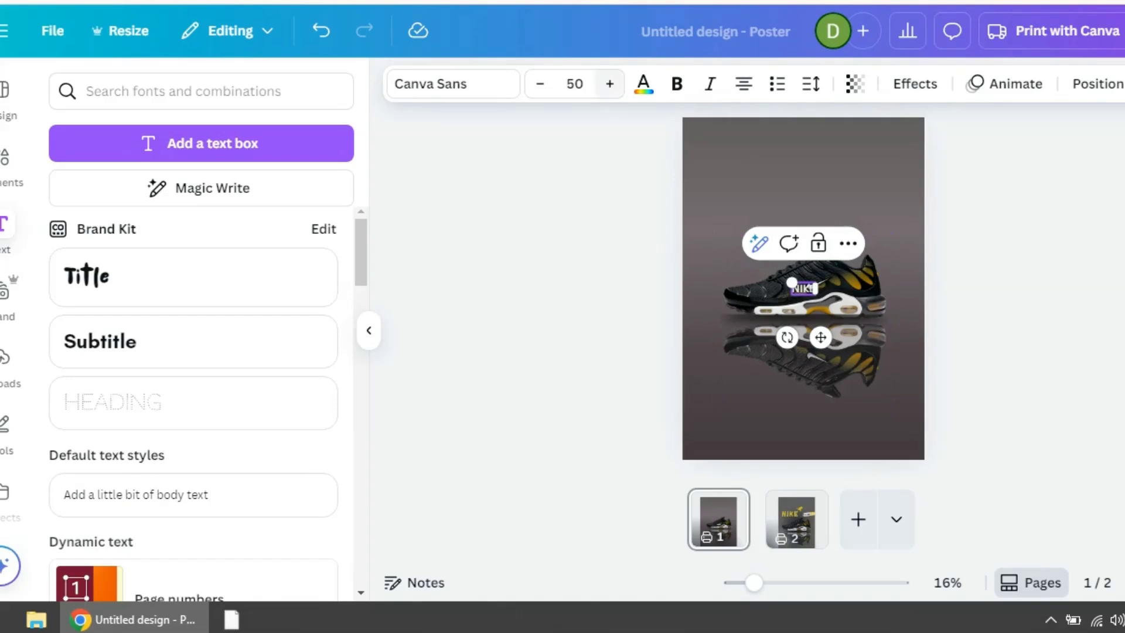
Set the NIKE text's font size to 150 and move the text above the front of the sneaker.
left_click(574, 84)
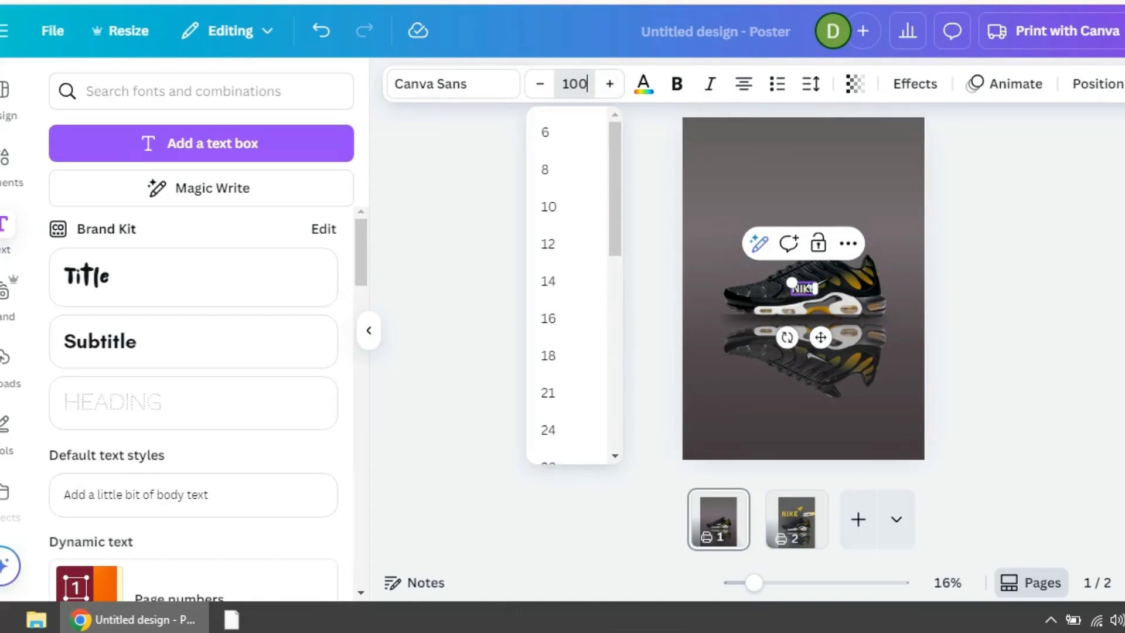
type("100")
key("Return")
left_click(574, 83)
type("15")
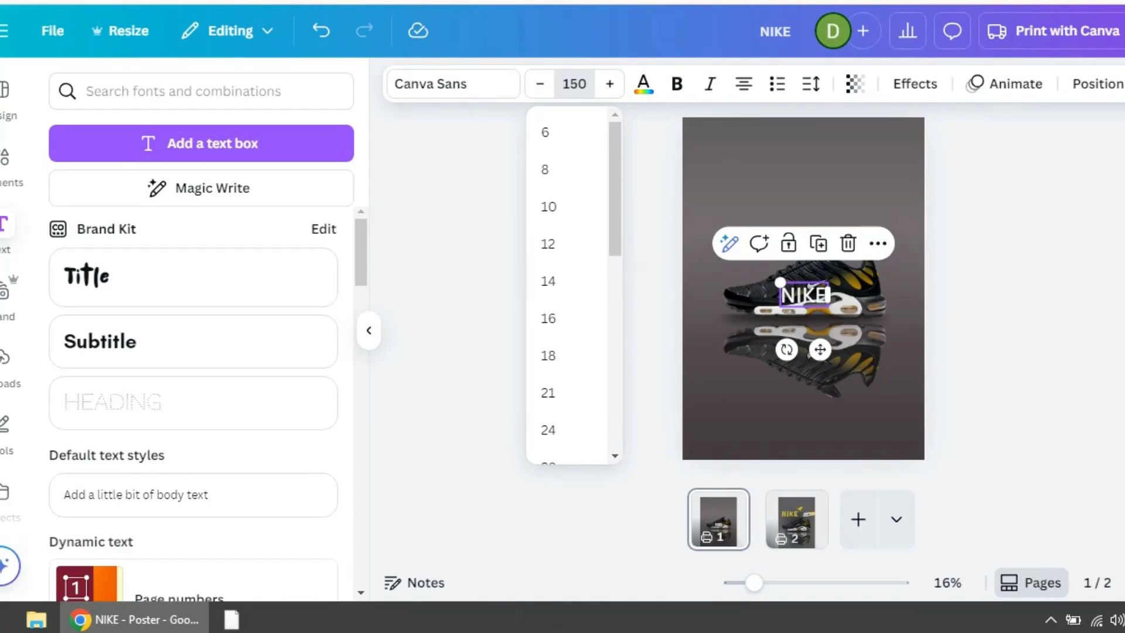
key("Return")
left_click_drag(820, 362, 768, 264)
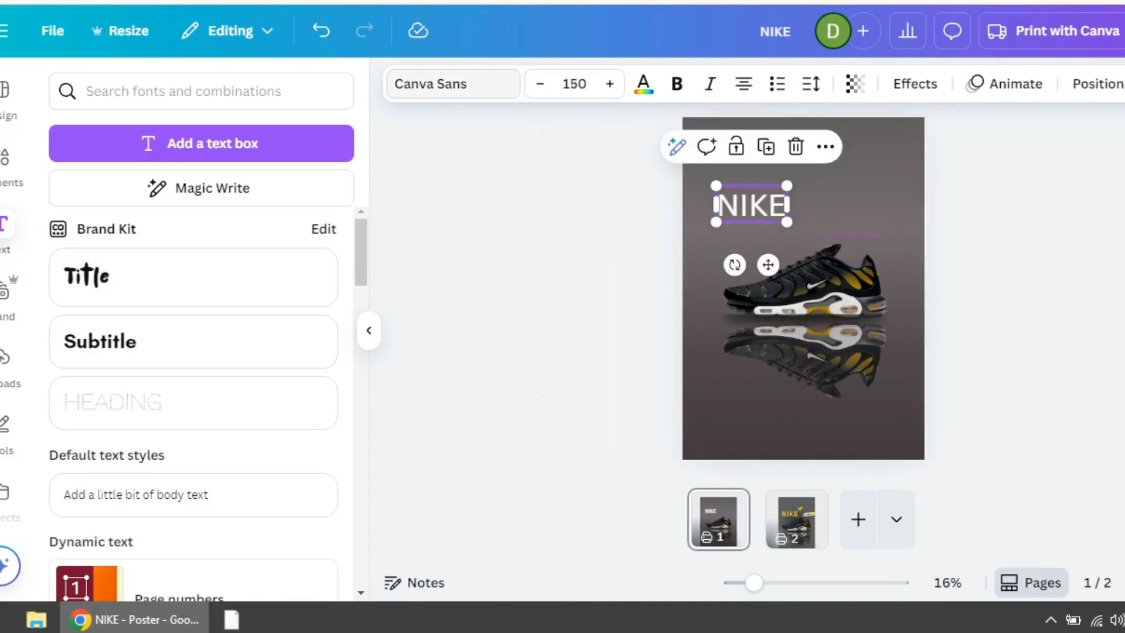
Change the NIKE text's font to Gagalin.
left_click(452, 84)
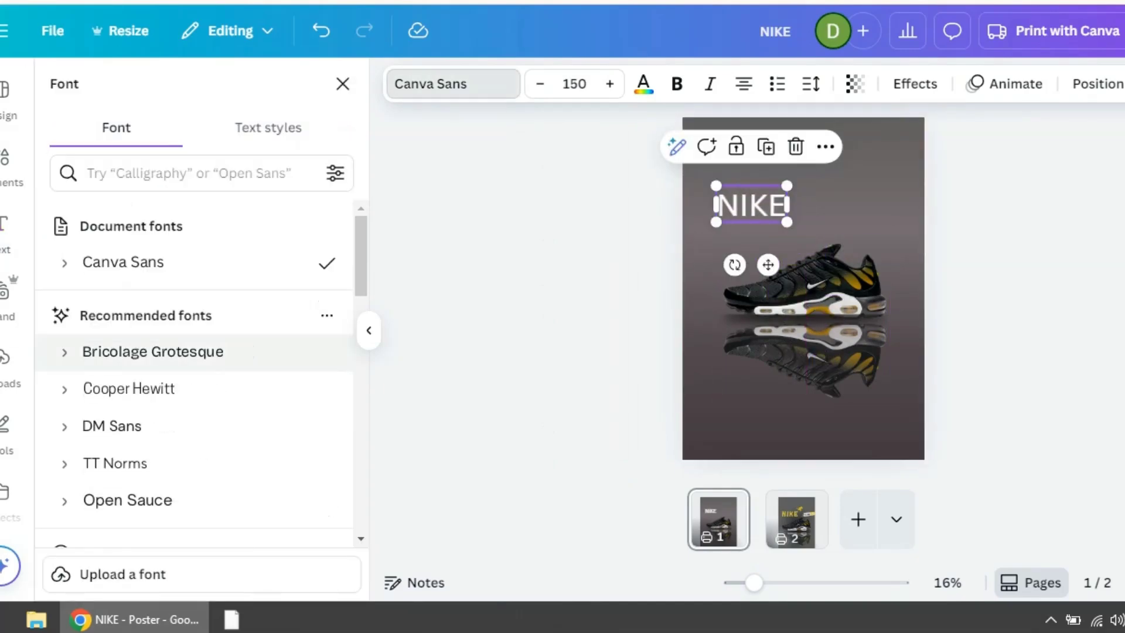
scroll(193, 369, "down", 5)
scroll(193, 375, "down", 3)
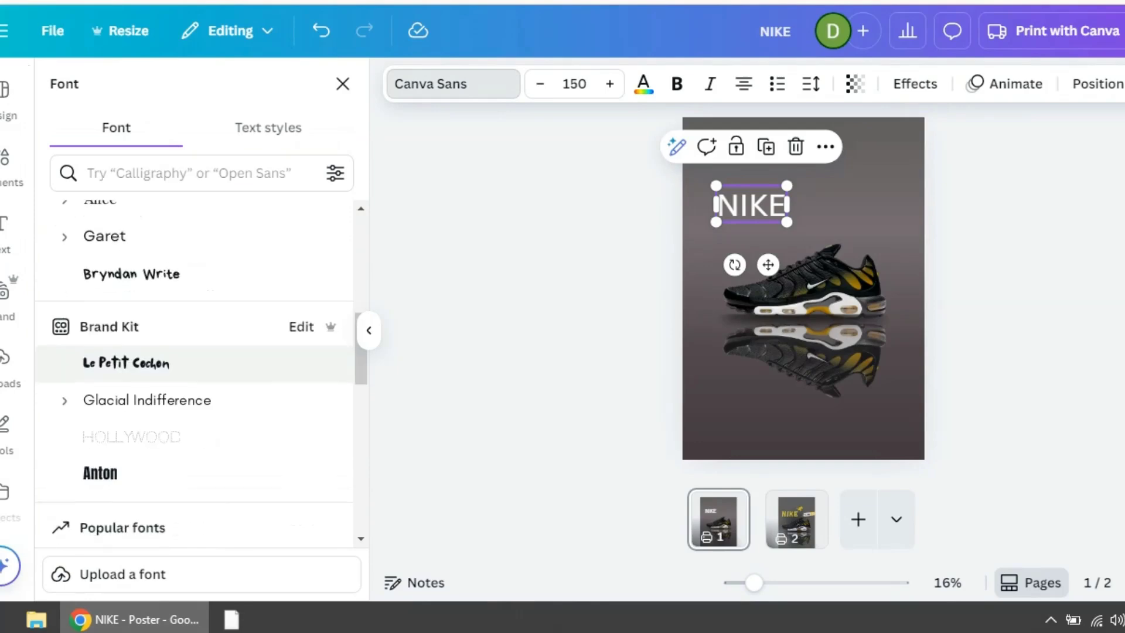
left_click(176, 363)
scroll(194, 364, "up", 3)
left_click(118, 412)
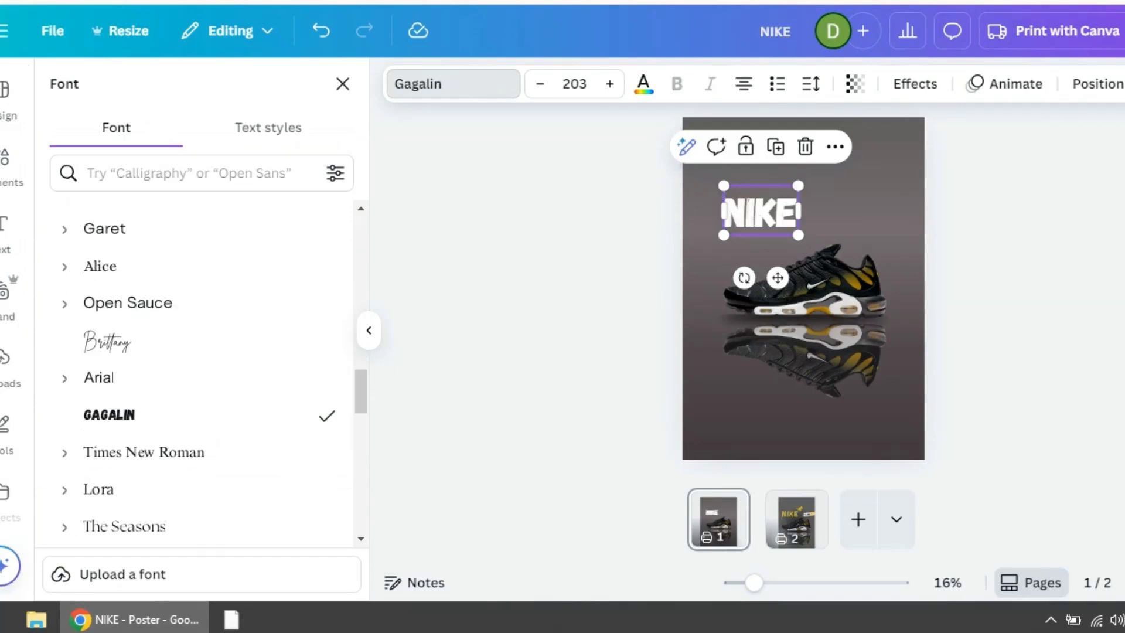
Colour the NIKE text dark yellow with the custom colour #CBBC00.
left_click(644, 84)
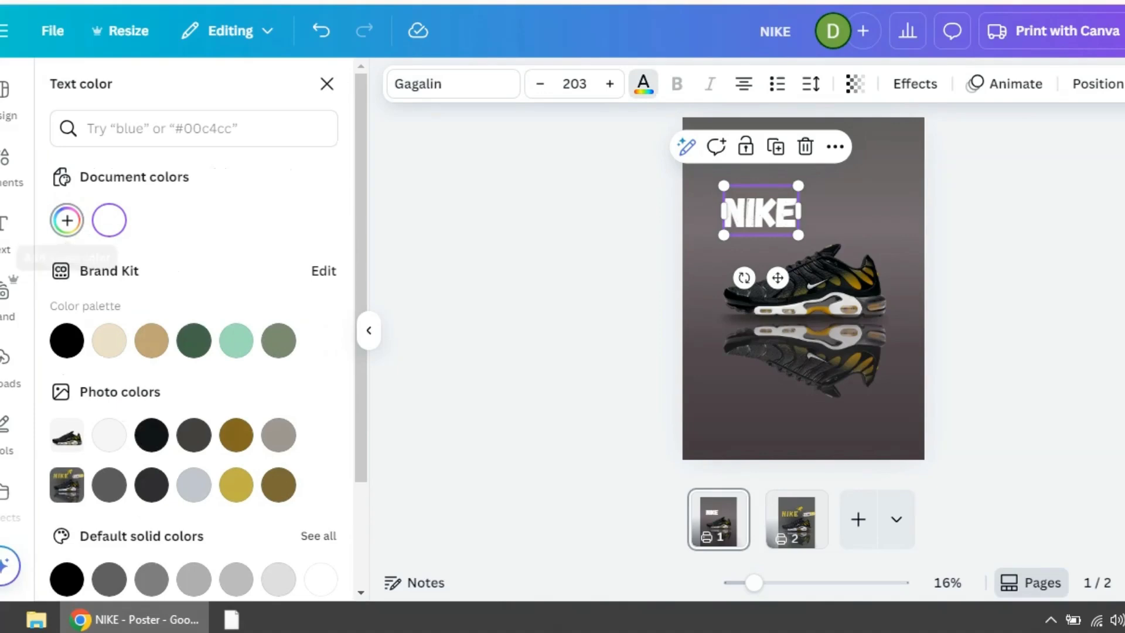
left_click(67, 220)
left_click_drag(68, 383, 108, 382)
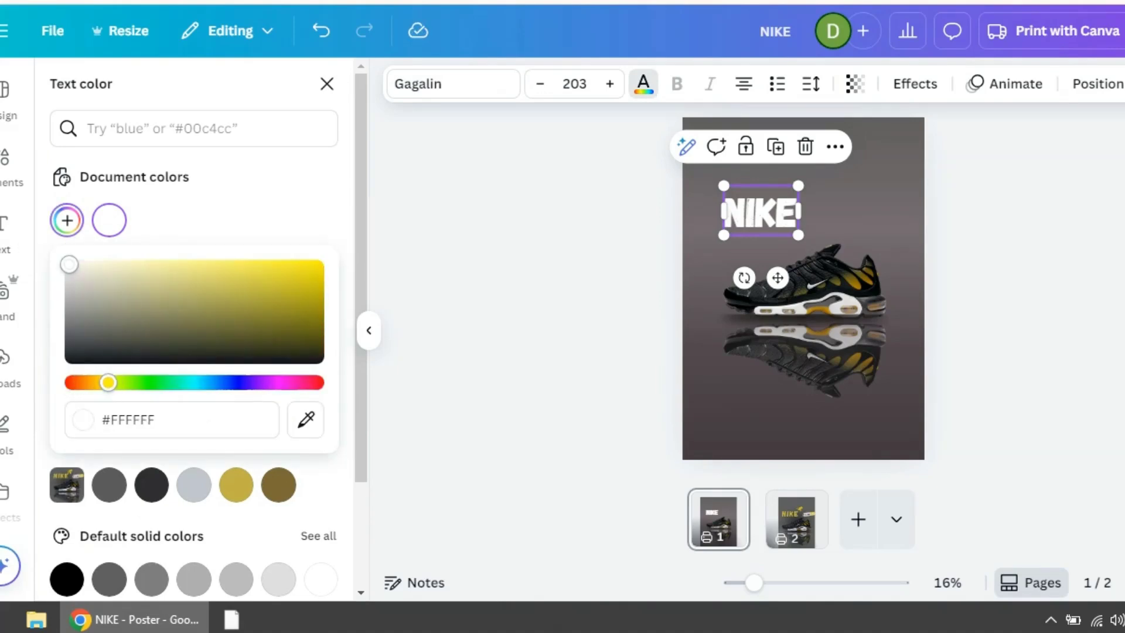
left_click_drag(69, 265, 319, 284)
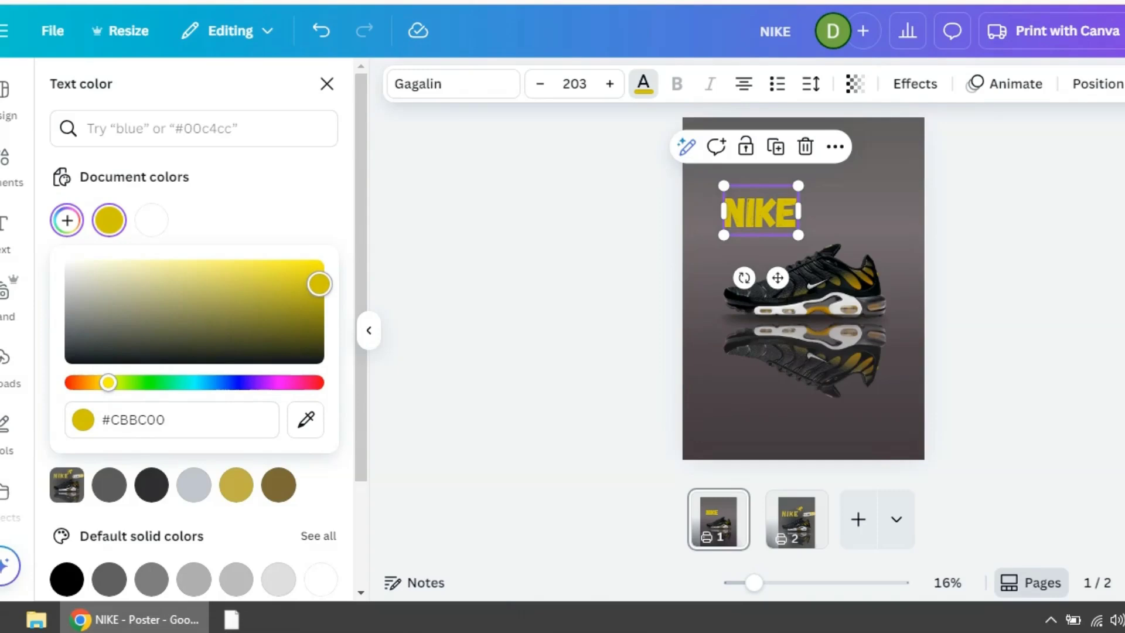
left_click(327, 84)
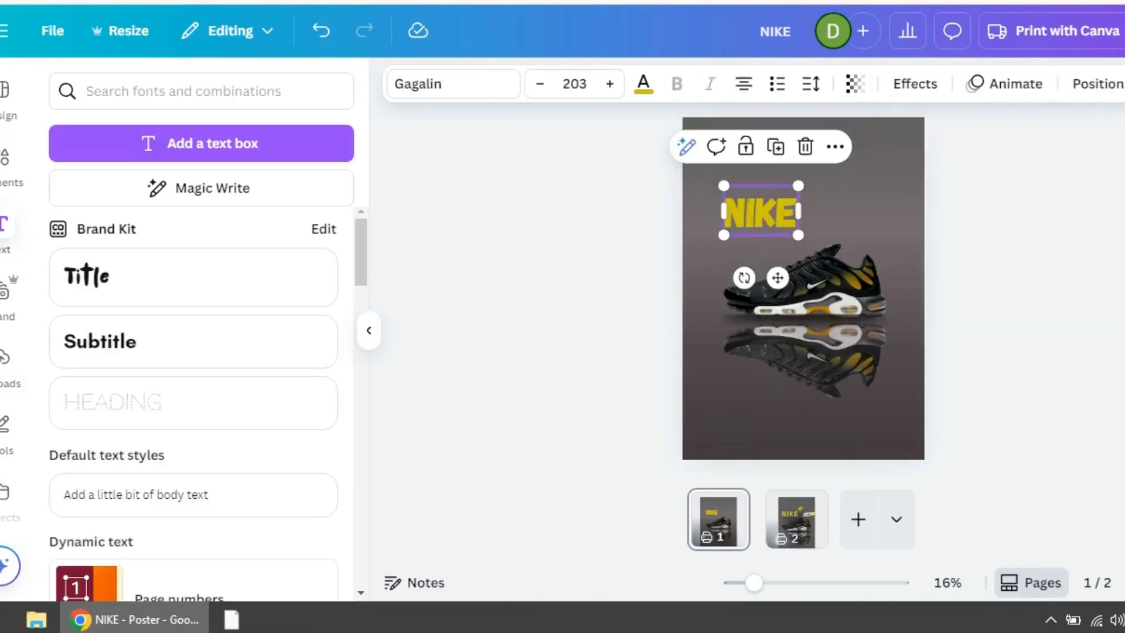
Widen the letter spacing of the NIKE text.
mouse_move(797, 235)
left_mouse_down()
mouse_move(810, 243)
mouse_move(797, 235)
left_mouse_up()
left_click(810, 84)
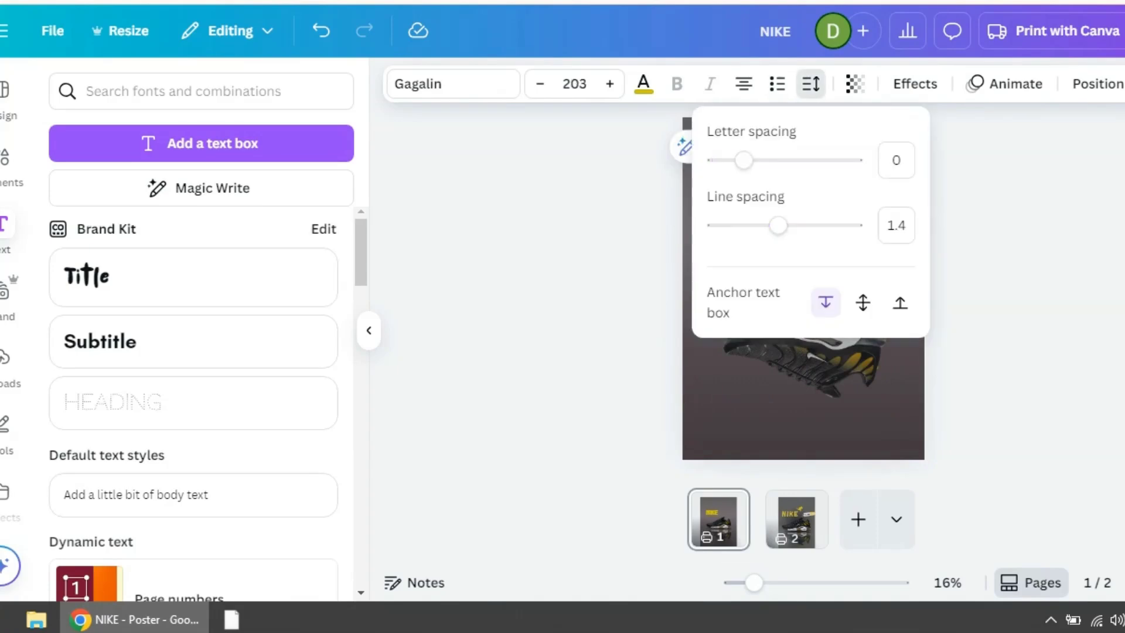
left_click(810, 84)
left_click_drag(761, 212, 781, 347)
left_click(810, 83)
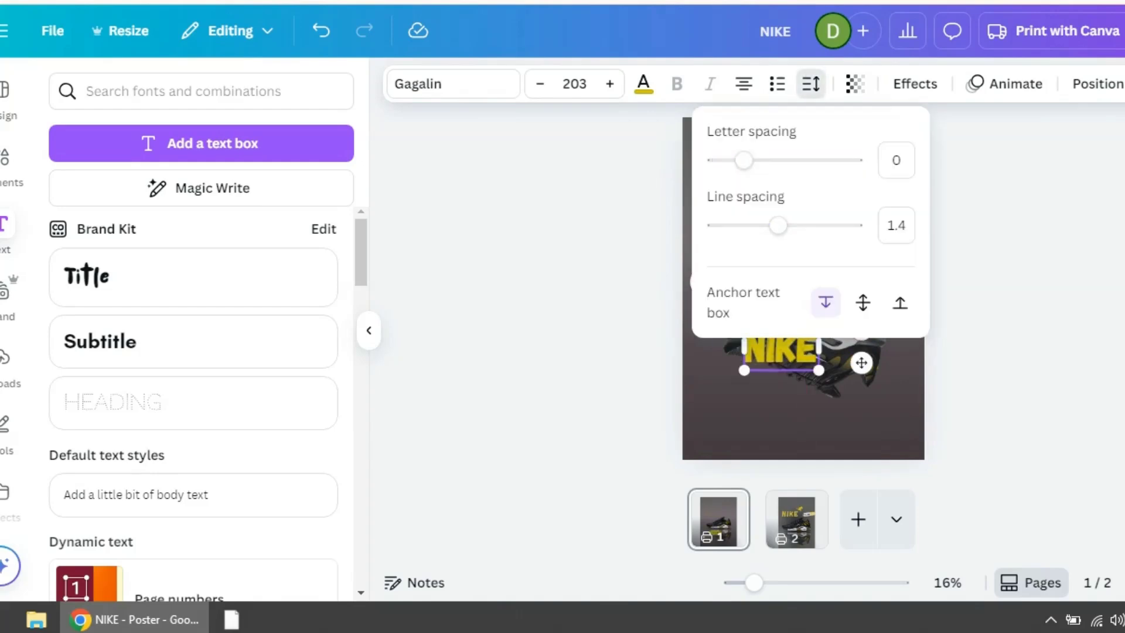
left_click_drag(744, 160, 762, 160)
left_click(810, 84)
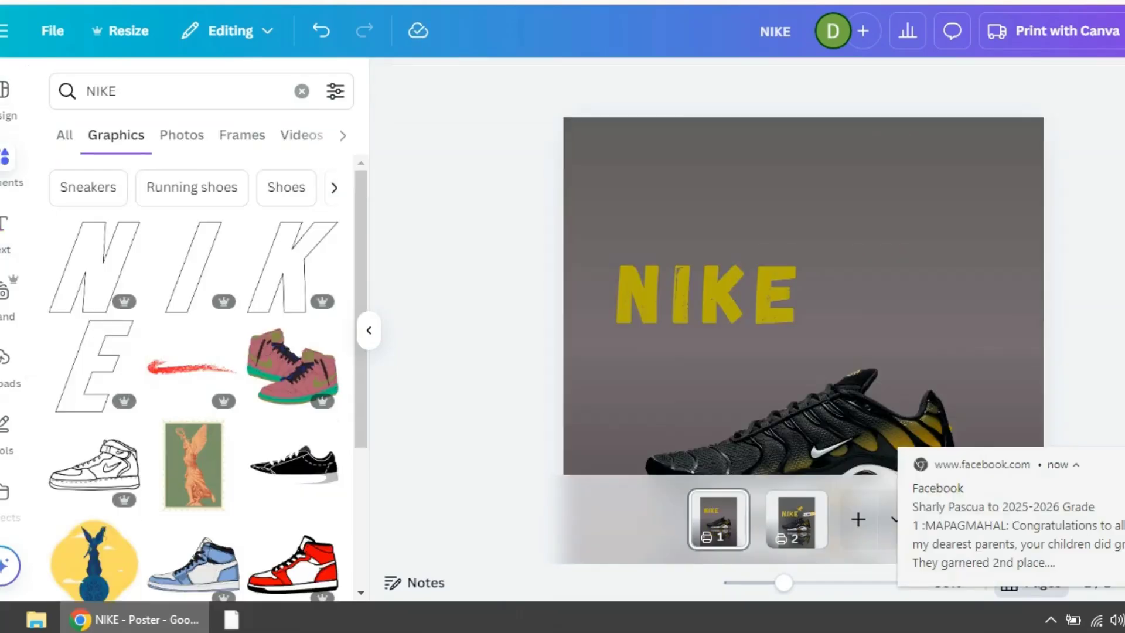
Add the black running-man graphic from the NIKE graphics, shrink it and place it just above the letter E.
scroll(193, 375, "down", 8)
scroll(194, 374, "down", 6)
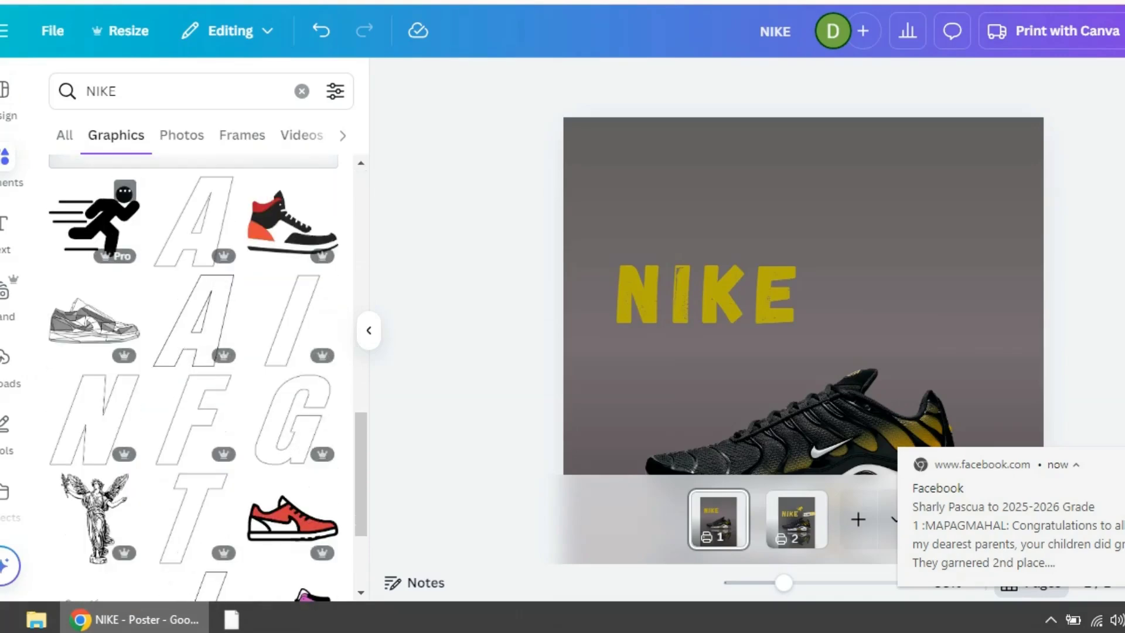
left_click(93, 221)
left_click_drag(820, 439, 842, 231)
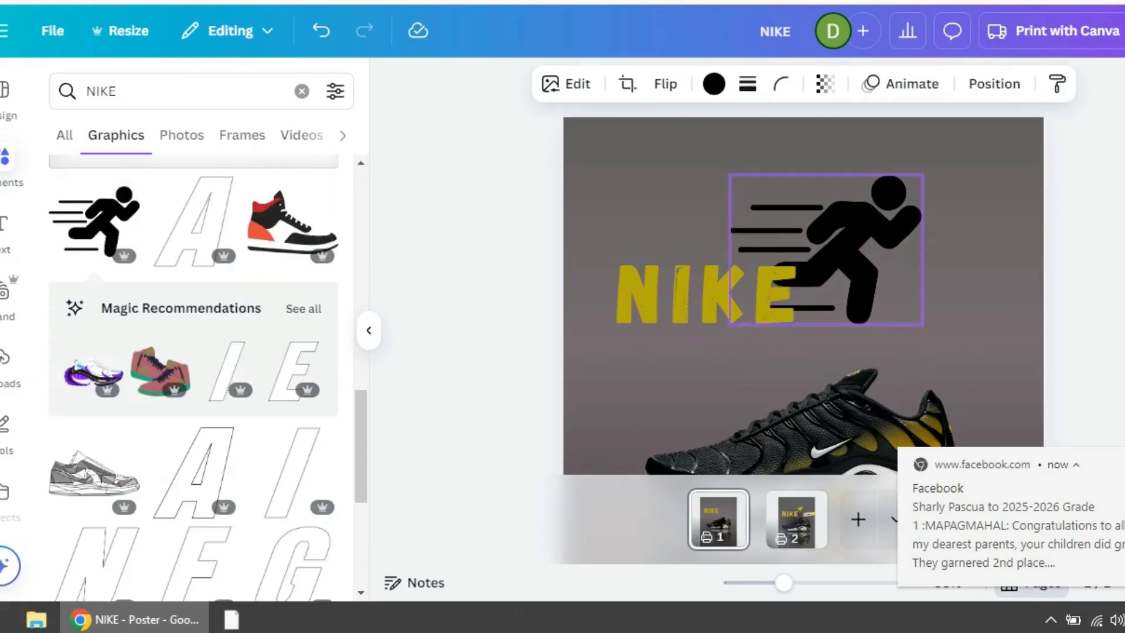
left_click_drag(922, 323, 847, 260)
left_click_drag(786, 217, 816, 228)
left_click_drag(873, 271, 815, 236)
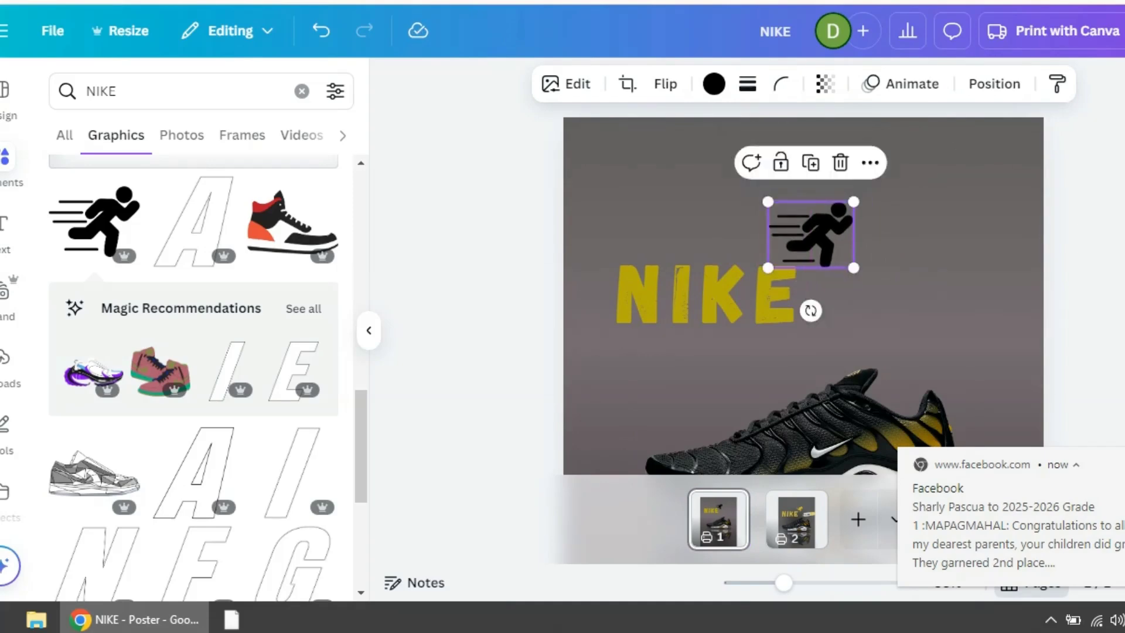
Recolour the running man with the dark yellow document colour #ada109 to match the NIKE text.
left_click(713, 83)
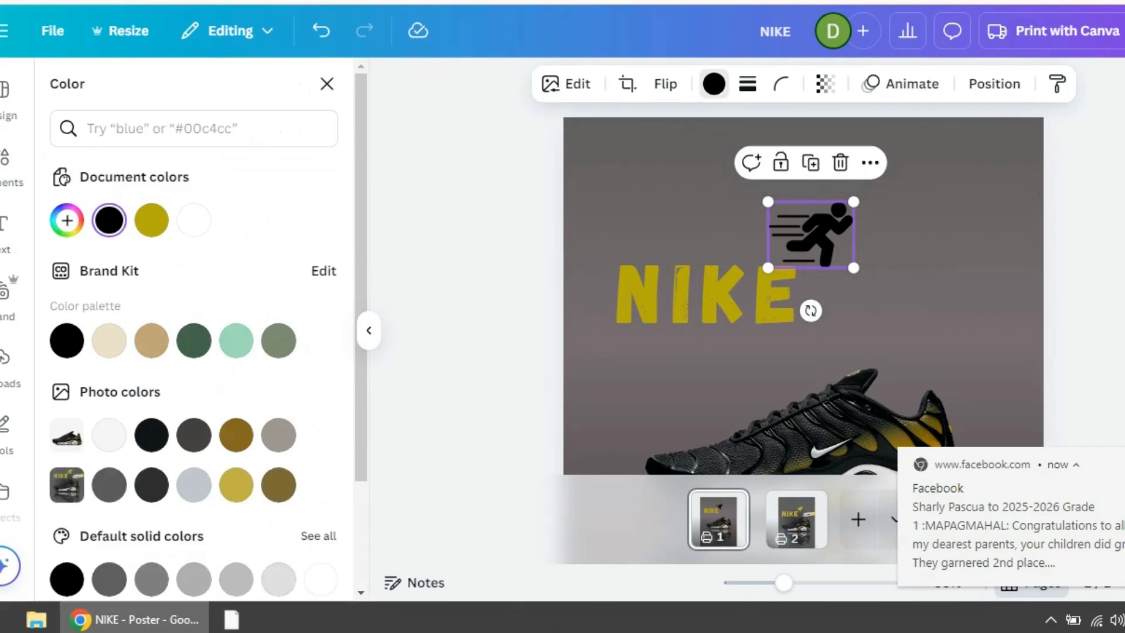
left_click(151, 219)
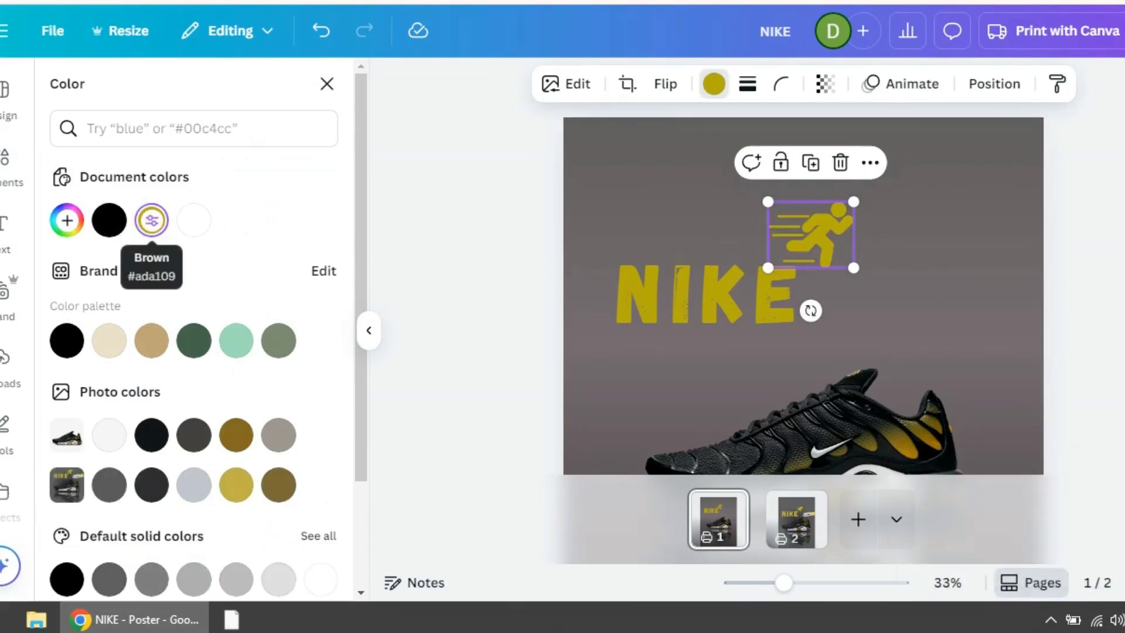
left_click(674, 205)
Search the graphics for "price tag icon" and add the red SALE tag to the poster.
double_click(111, 92)
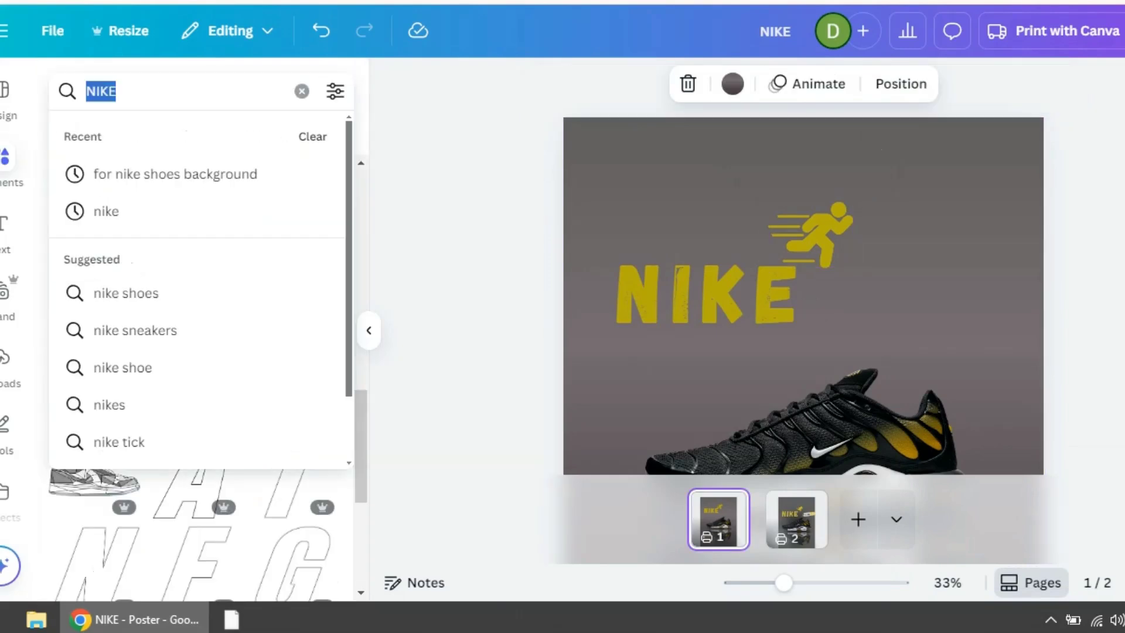
type("PRI")
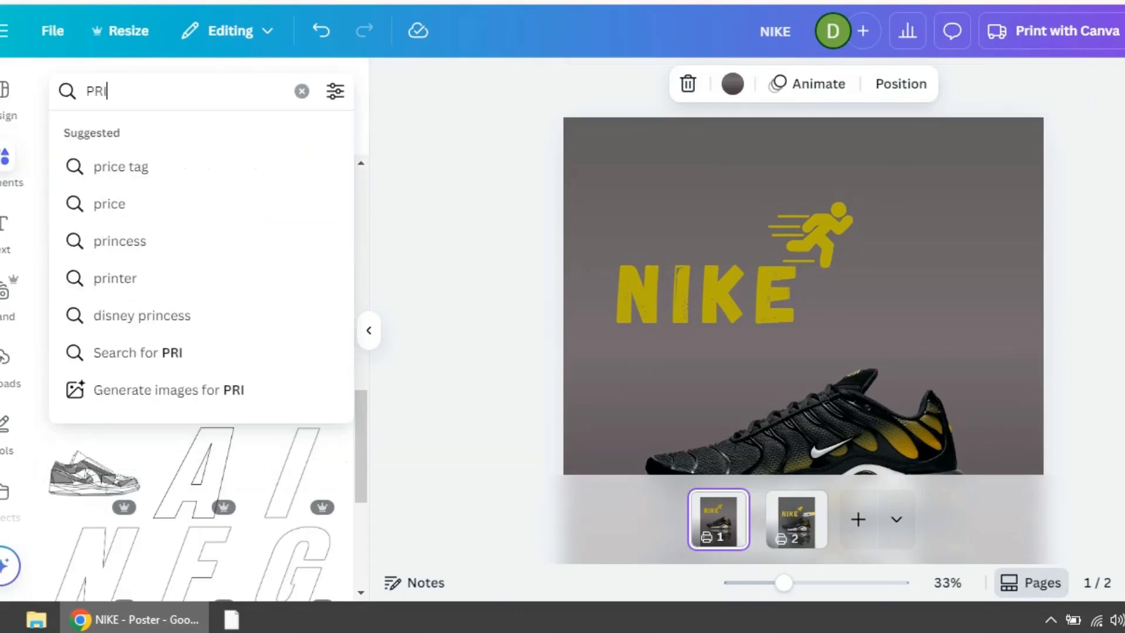
type("CE TAG")
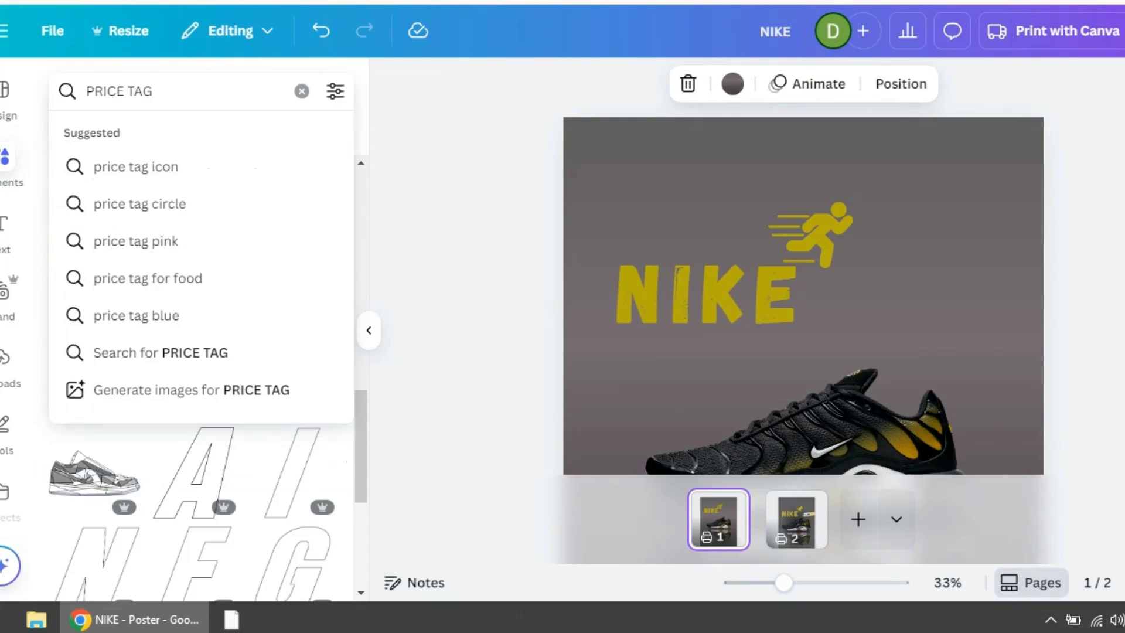
left_click(134, 167)
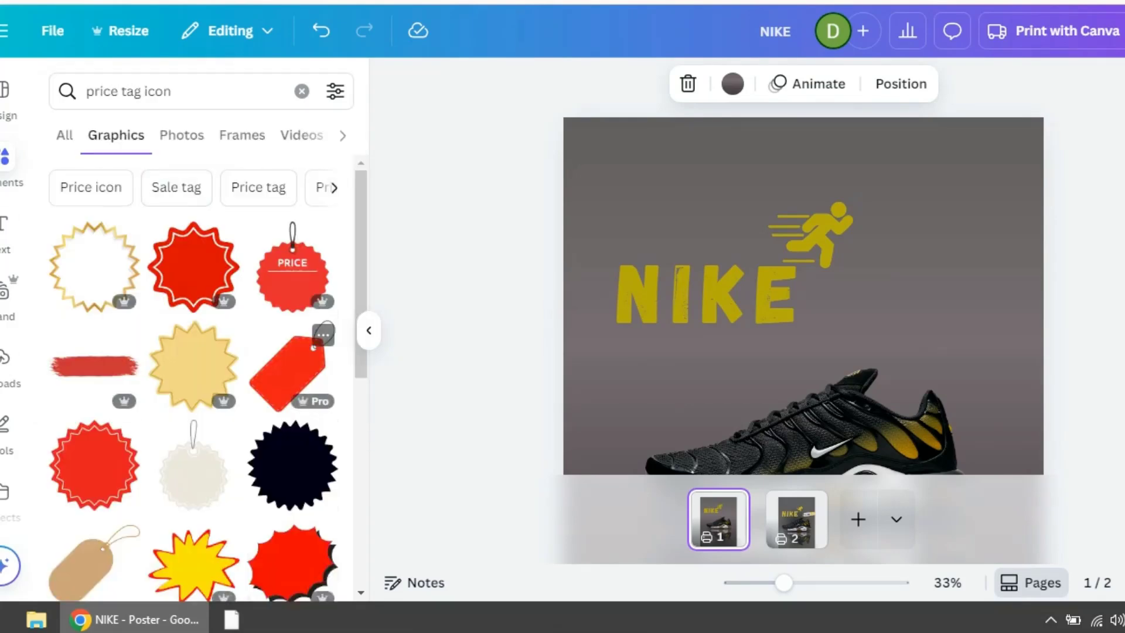
scroll(199, 381, "down", 1)
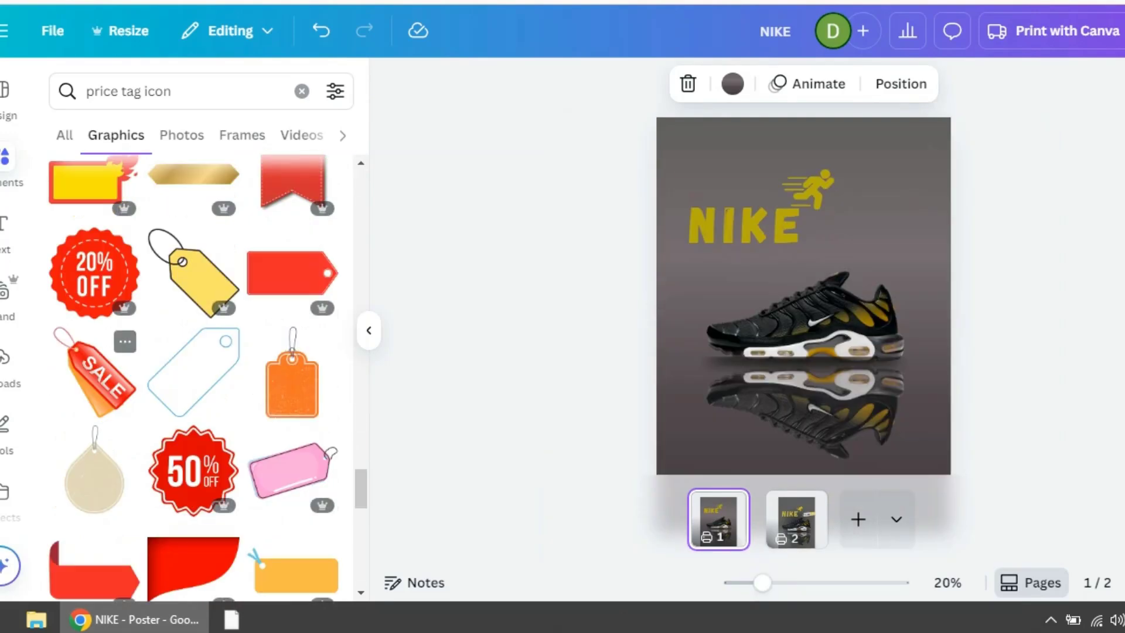
left_click(97, 372)
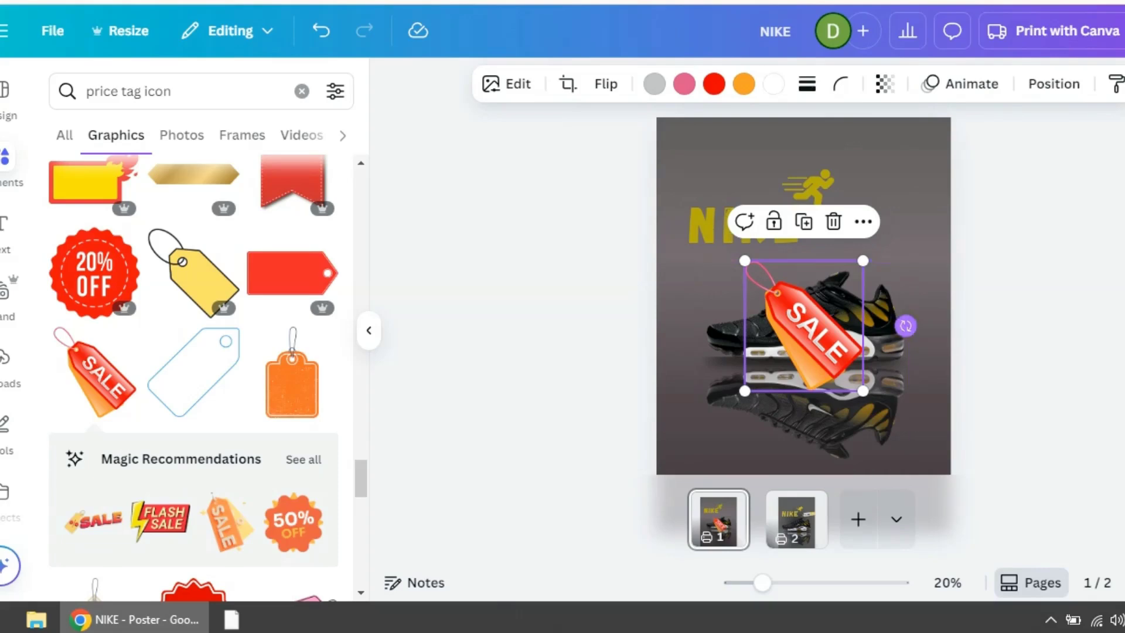
Rotate the SALE tag so its lettering slants upward, then move it over the sneaker's collar and resize it.
left_click_drag(905, 325, 883, 259)
left_click_drag(814, 316, 904, 242)
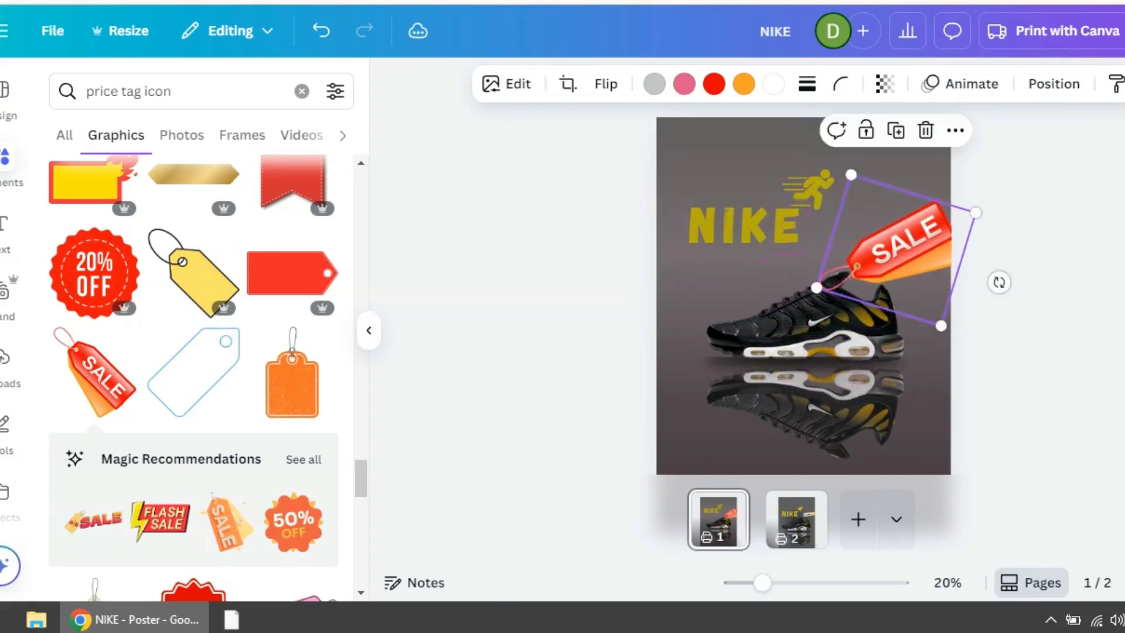
left_click_drag(975, 213, 876, 253)
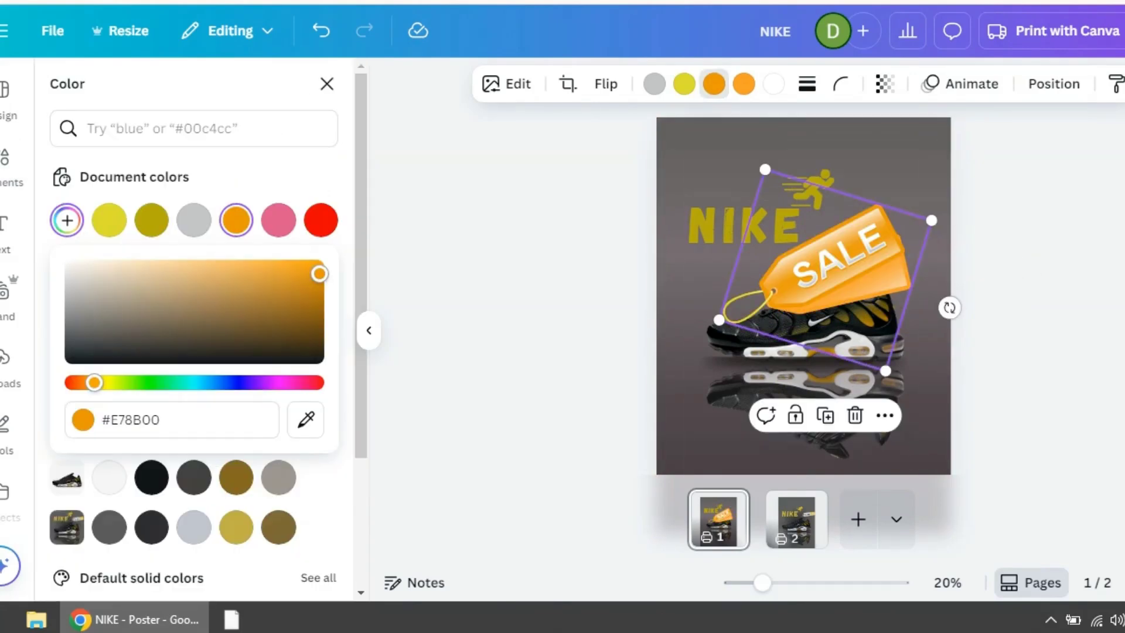
Darken the SALE tag's main colour to #B77517 with black lettering, then shrink the tag and place its string at the sneaker's collar.
mouse_move(319, 274)
left_mouse_down()
mouse_move(286, 304)
mouse_move(280, 279)
mouse_move(253, 265)
mouse_move(299, 262)
mouse_move(319, 274)
left_mouse_up()
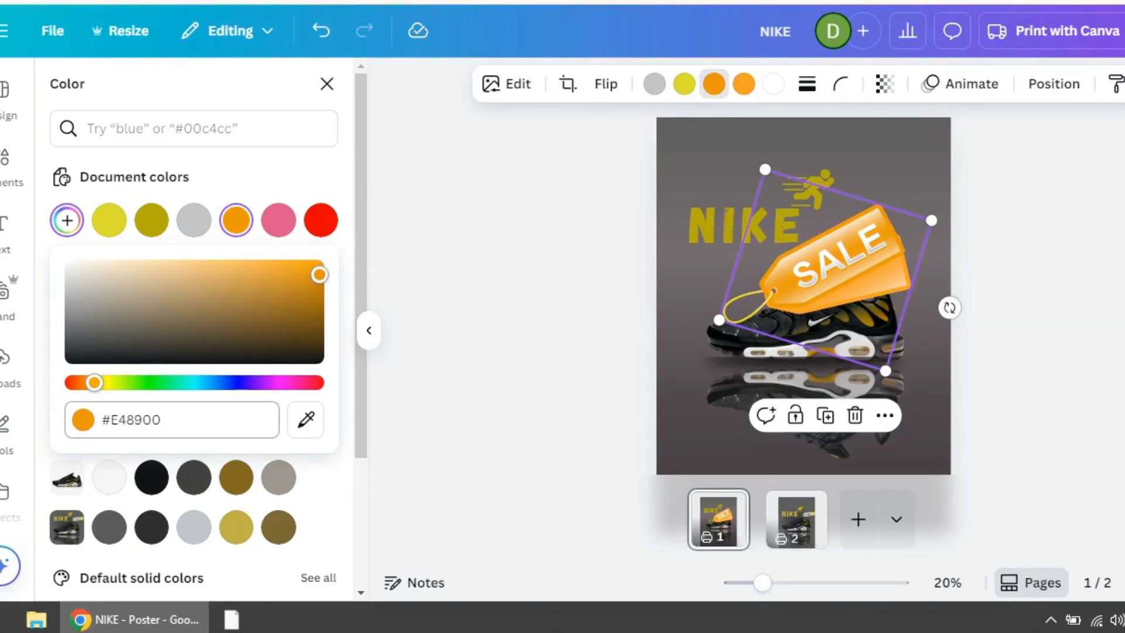
left_click_drag(319, 274, 287, 291)
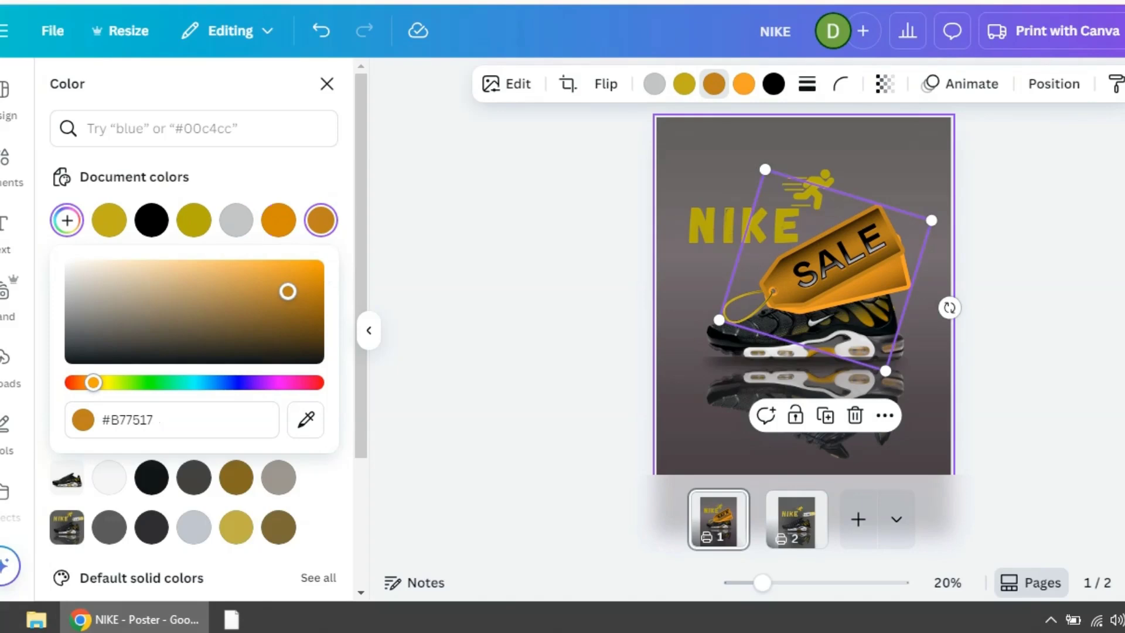
left_click_drag(932, 221, 846, 262)
left_click_drag(788, 285, 887, 263)
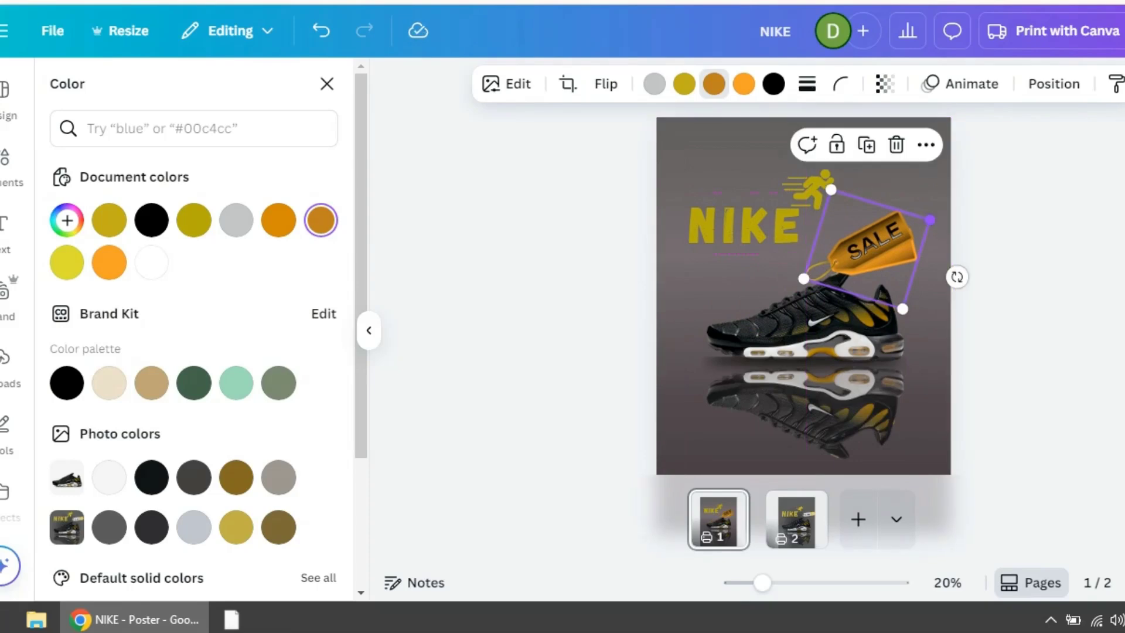
left_click_drag(930, 220, 931, 261)
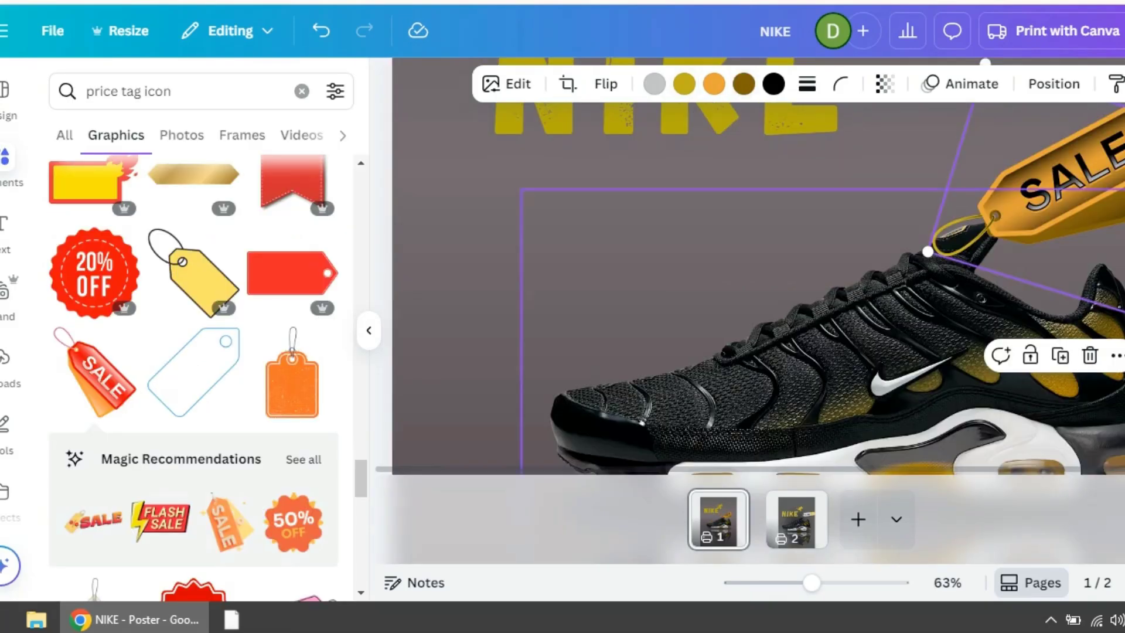
Shrink the SALE tag at the sneaker's collar and send it behind the sneaker in the layer order.
scroll(990, 264, "down", 5)
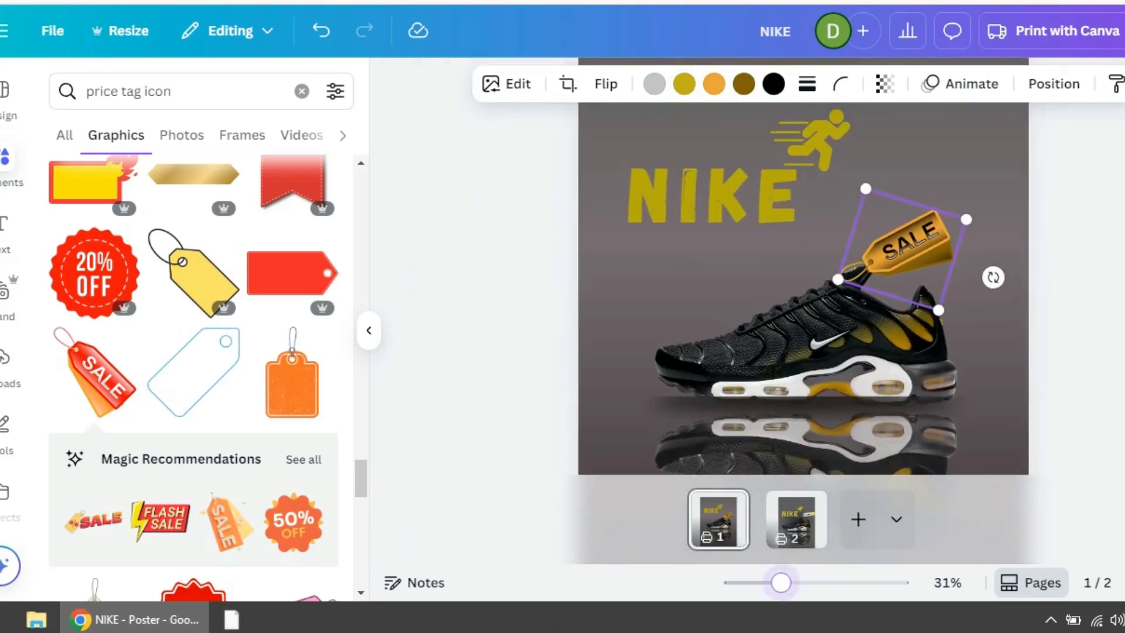
left_click_drag(969, 218, 903, 247)
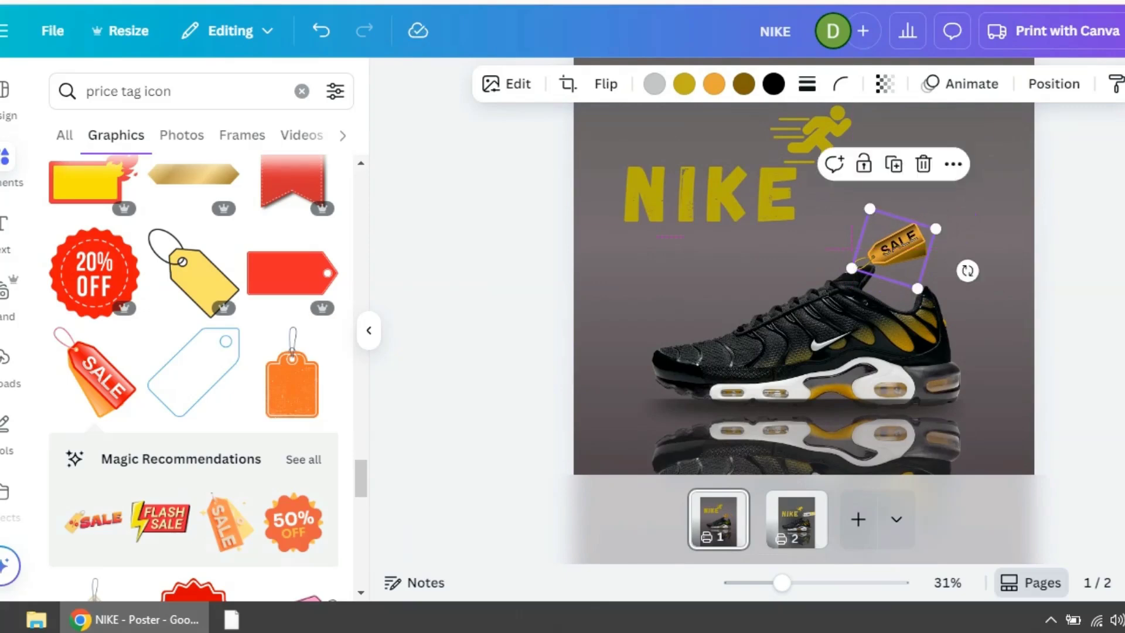
right_click(896, 246)
mouse_move(996, 314)
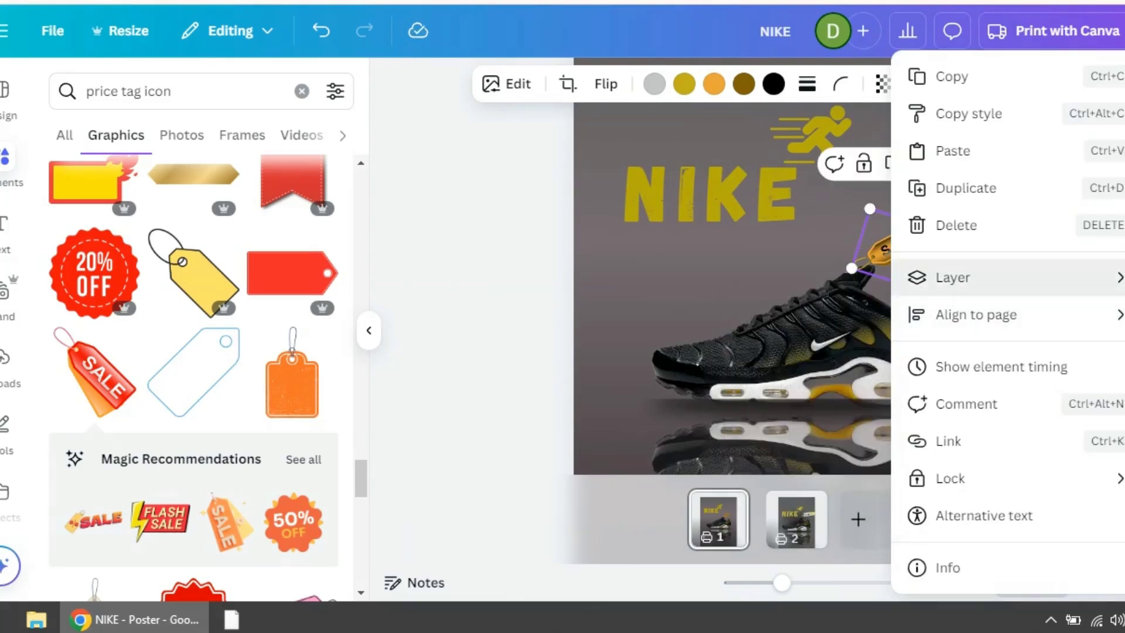
mouse_move(996, 277)
left_click(703, 389)
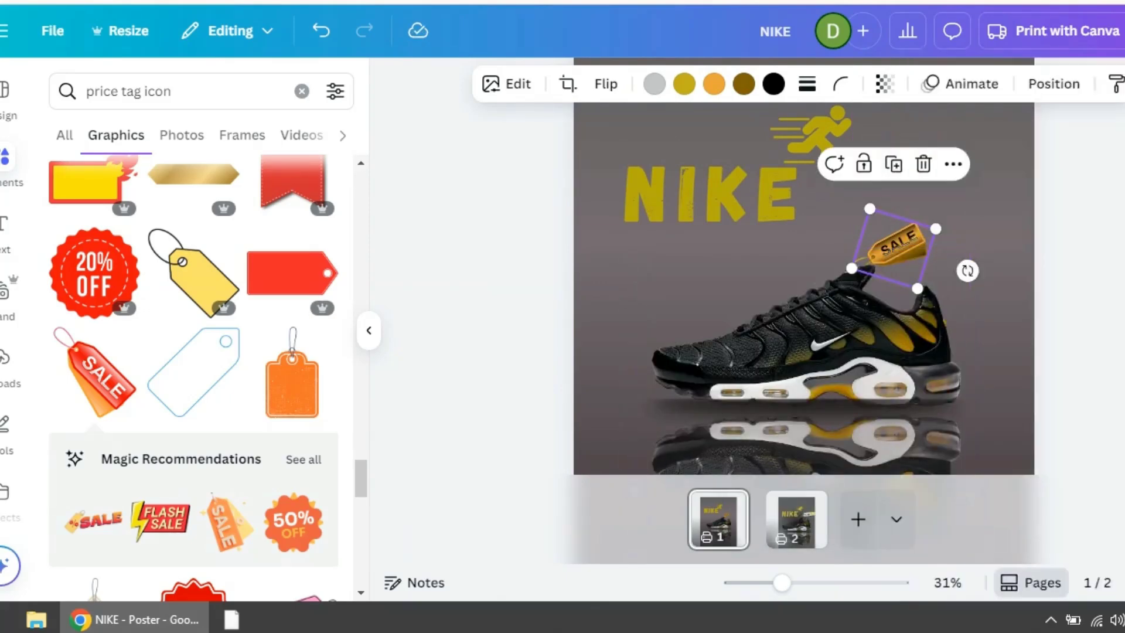
Rotate the SALE tag slightly and move it so its string meets the top of the sneaker's heel.
left_click_drag(896, 246, 902, 246)
left_click_drag(973, 270, 976, 261)
left_click_drag(904, 246, 962, 270)
Change the SALE tag's dark brown shade to golden yellow #F4B00E.
left_click(743, 84)
left_click_drag(312, 304, 320, 278)
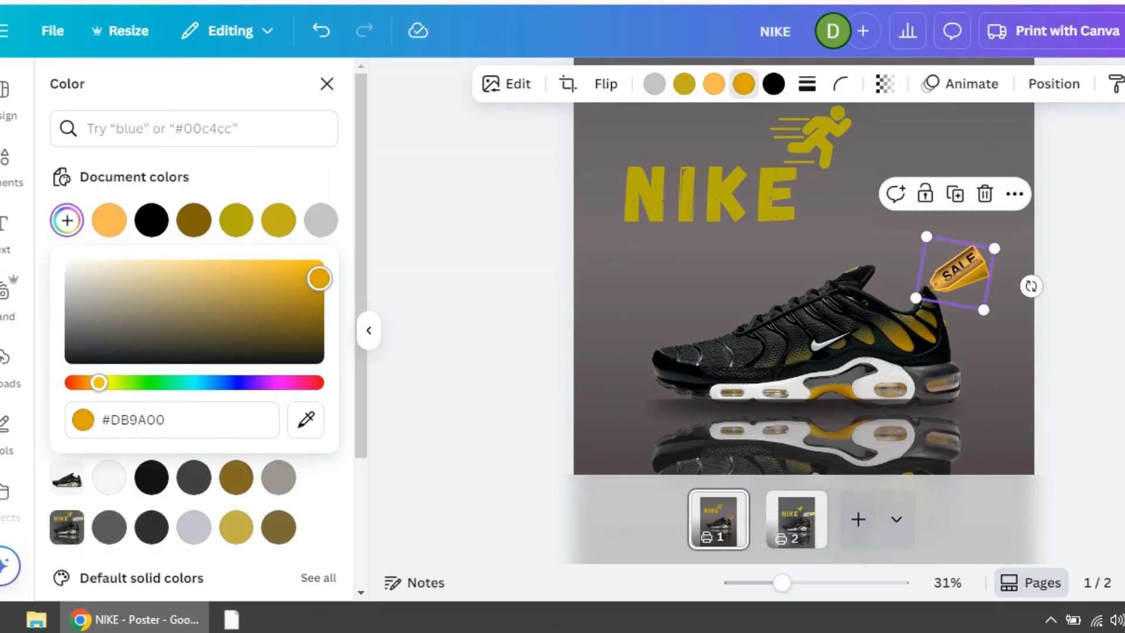
mouse_move(319, 278)
left_mouse_down()
mouse_move(314, 288)
mouse_move(305, 269)
left_mouse_up()
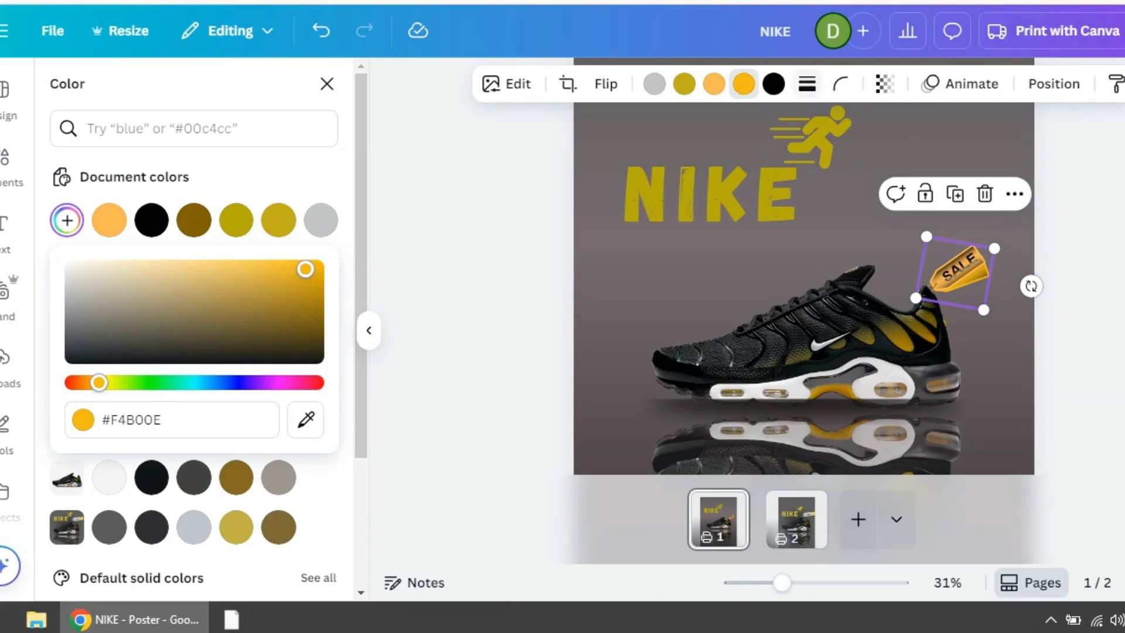
Recolour the SALE tag's black lettering to dark gray brown #302a0b.
left_click(773, 84)
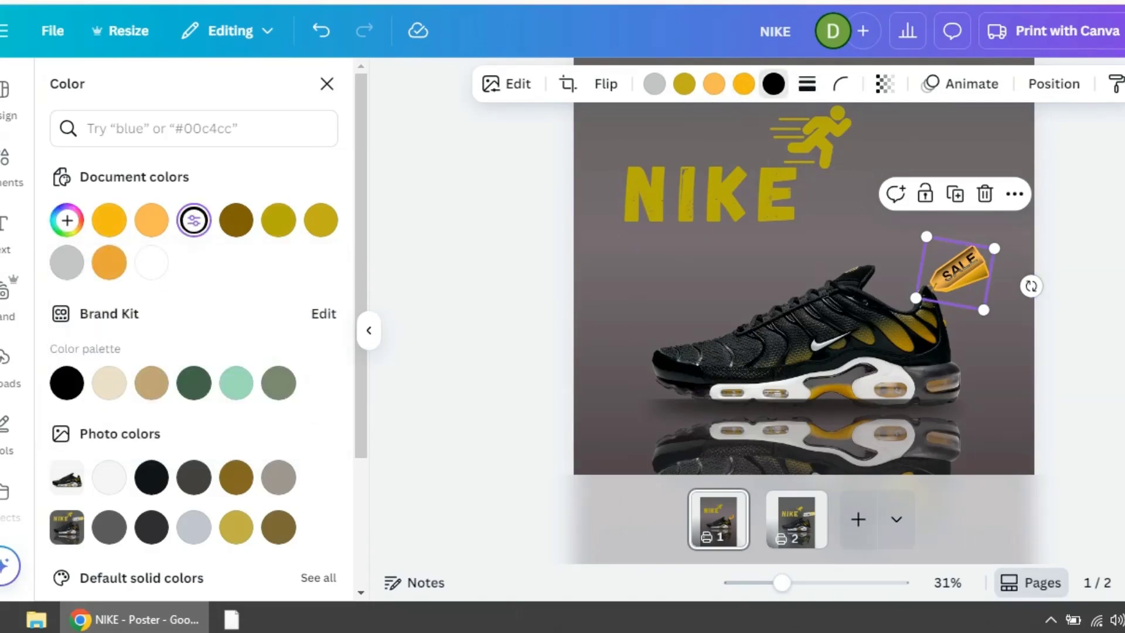
left_click(193, 220)
left_click_drag(280, 354, 261, 341)
left_click(327, 84)
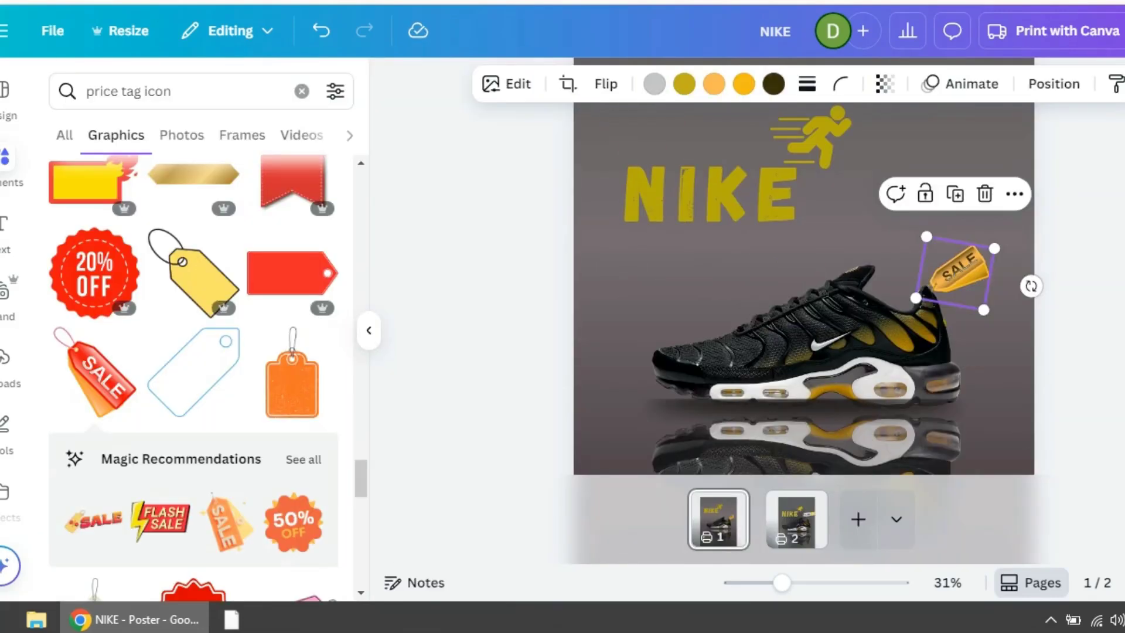
left_click(480, 281)
Enlarge the NIKE title and running man together until the title's font size is 226, and reposition them above the sneaker.
scroll(644, 293, "down", 2)
left_click_drag(782, 582, 768, 582)
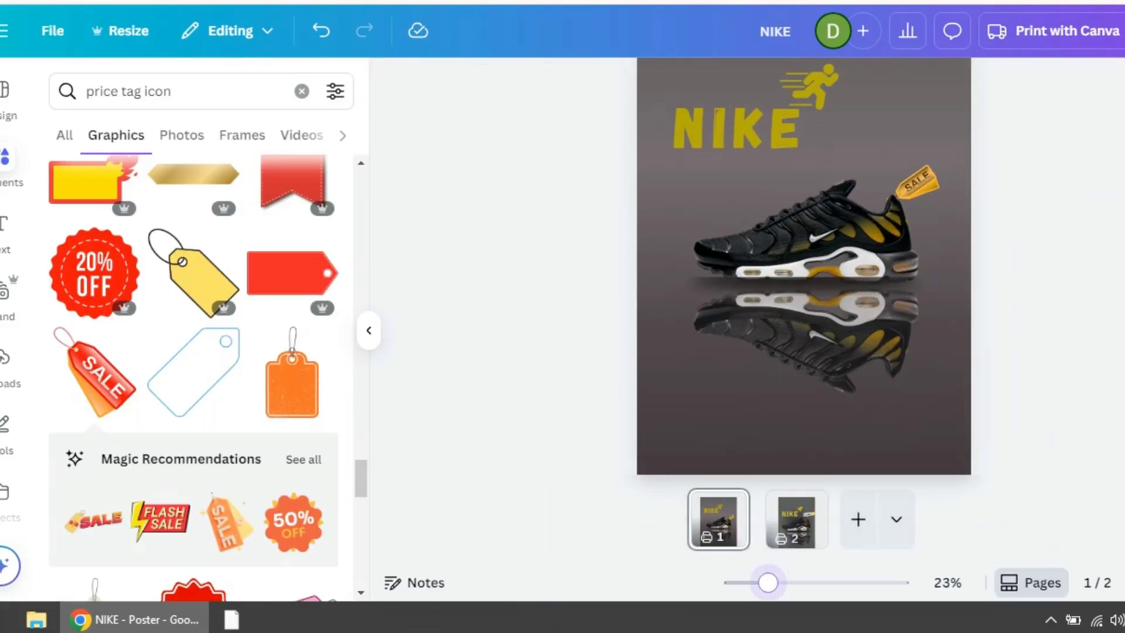
scroll(804, 328, "up", 2)
scroll(803, 328, "down", 2)
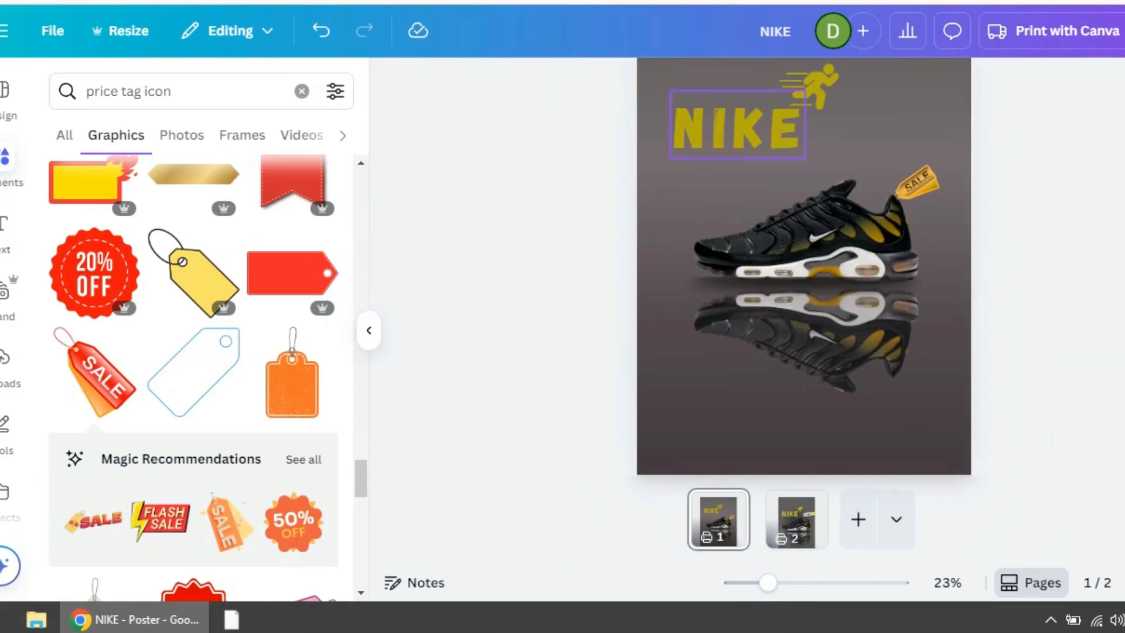
left_click(737, 130)
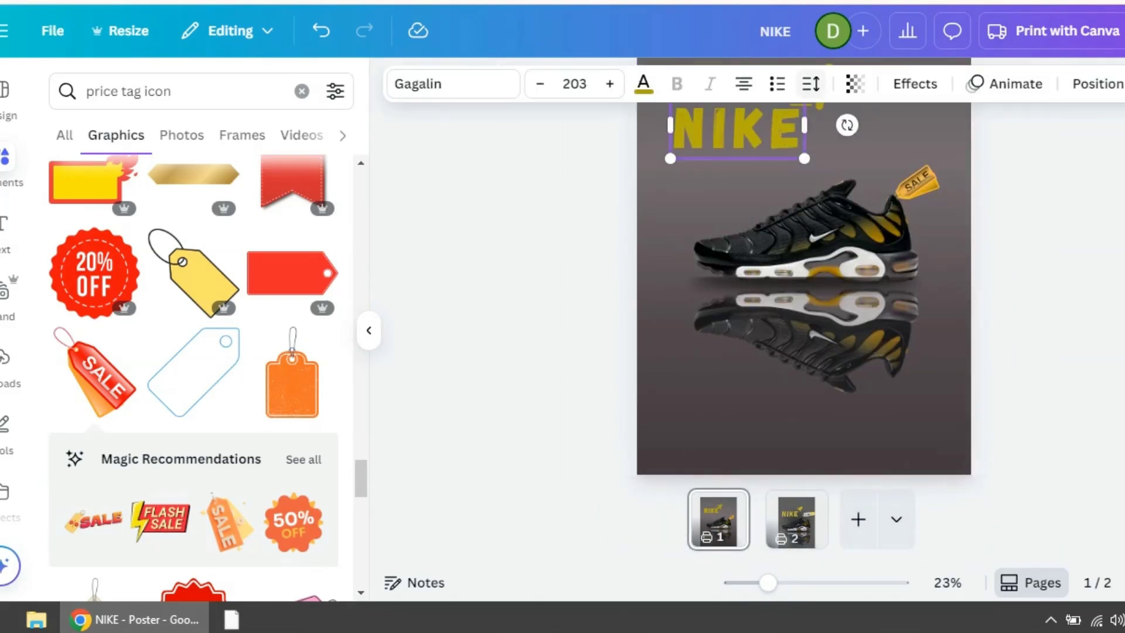
left_click(817, 106, "shift")
left_click_drag(670, 176, 649, 164)
left_click_drag(726, 234, 740, 233)
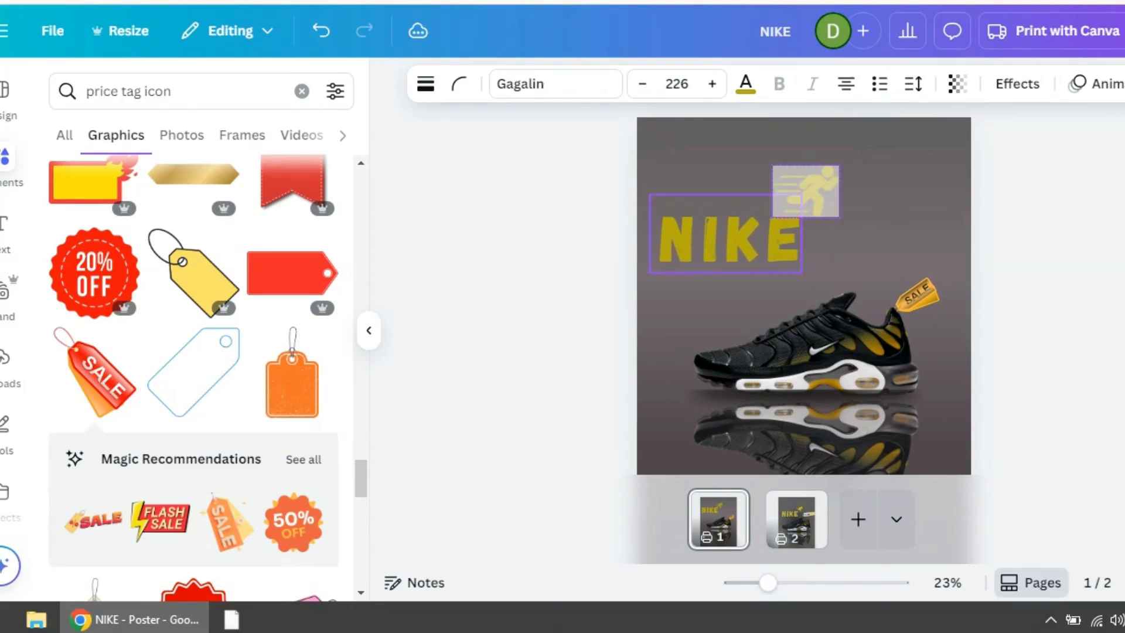
key("Escape")
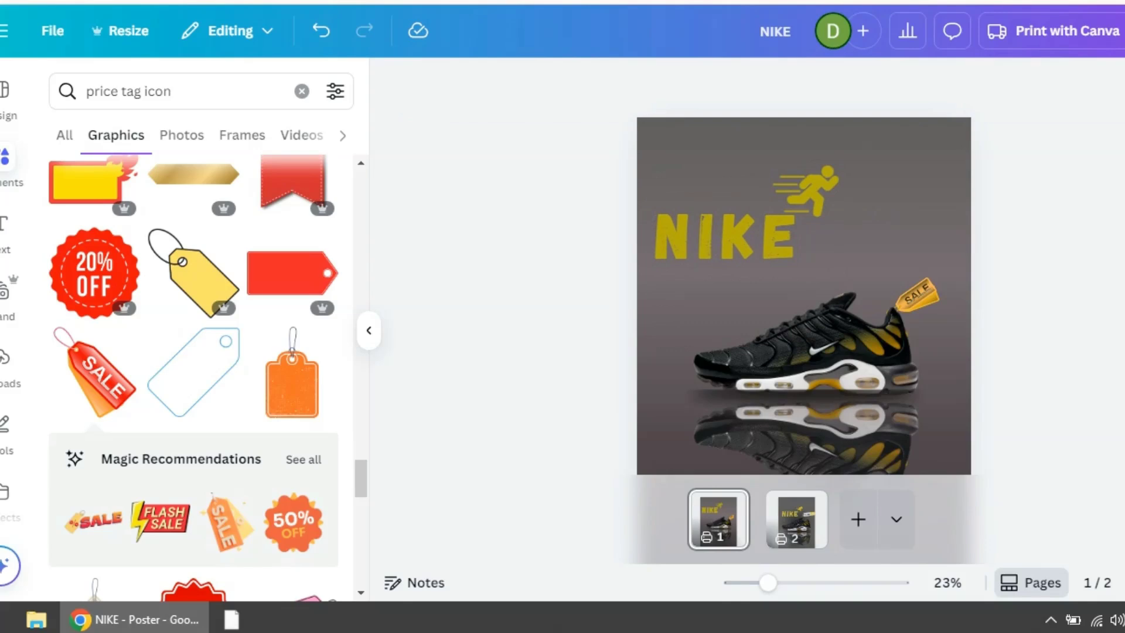
Apply the Splice text effect to the NIKE title with the dark gray brown document colour #302a0b.
left_click(725, 236)
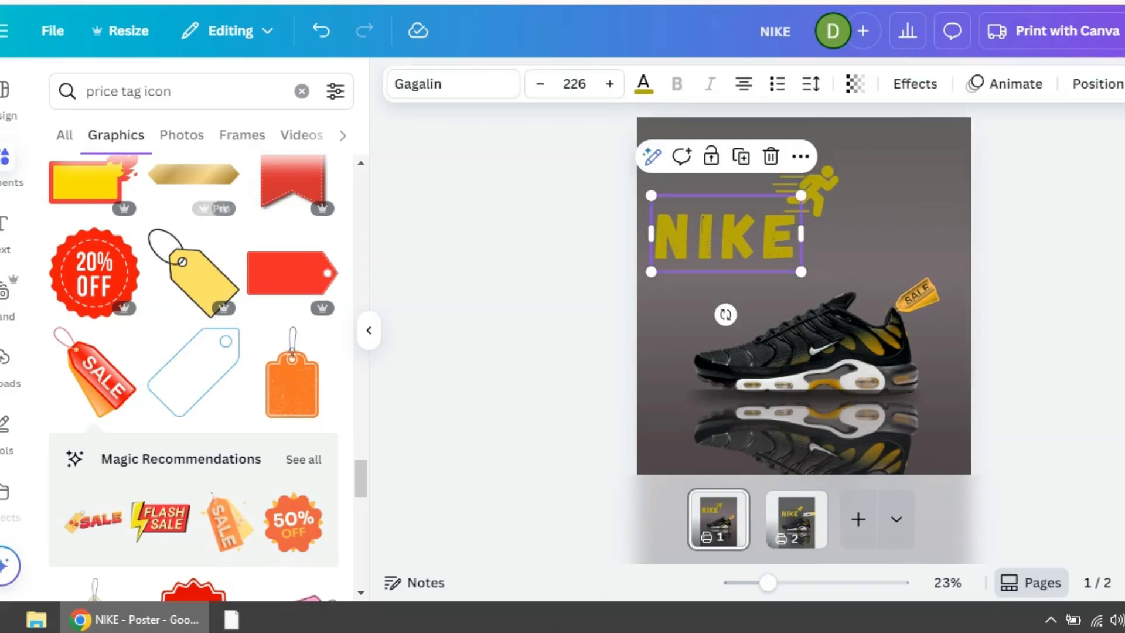
left_click(914, 84)
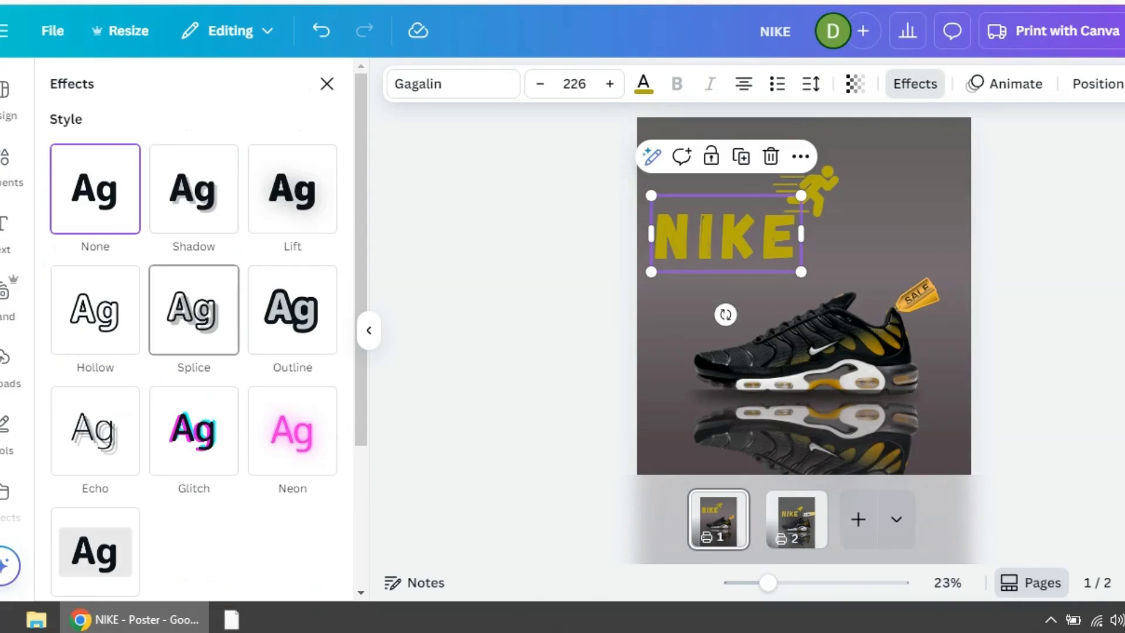
left_click(194, 310)
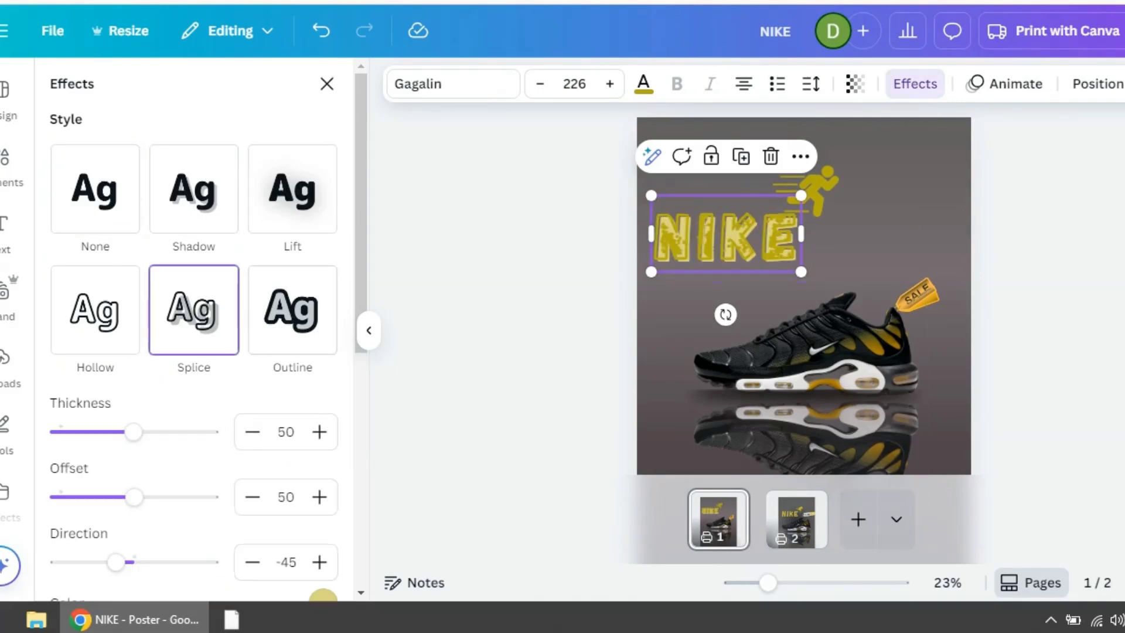
scroll(193, 352, "down", 3)
left_click(323, 417)
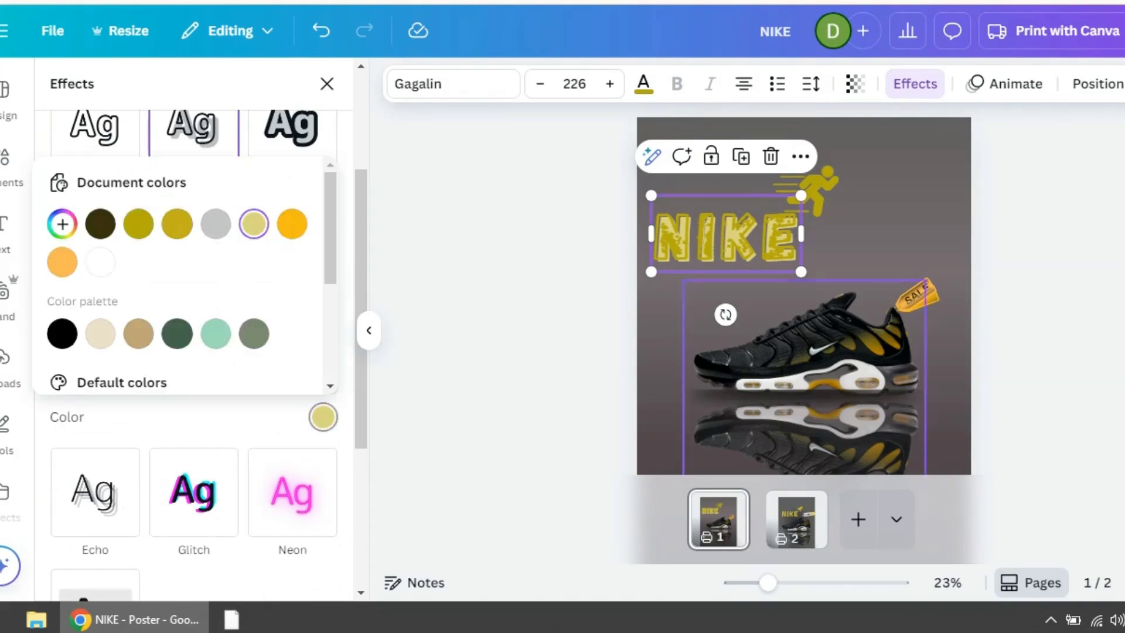
left_click(100, 224)
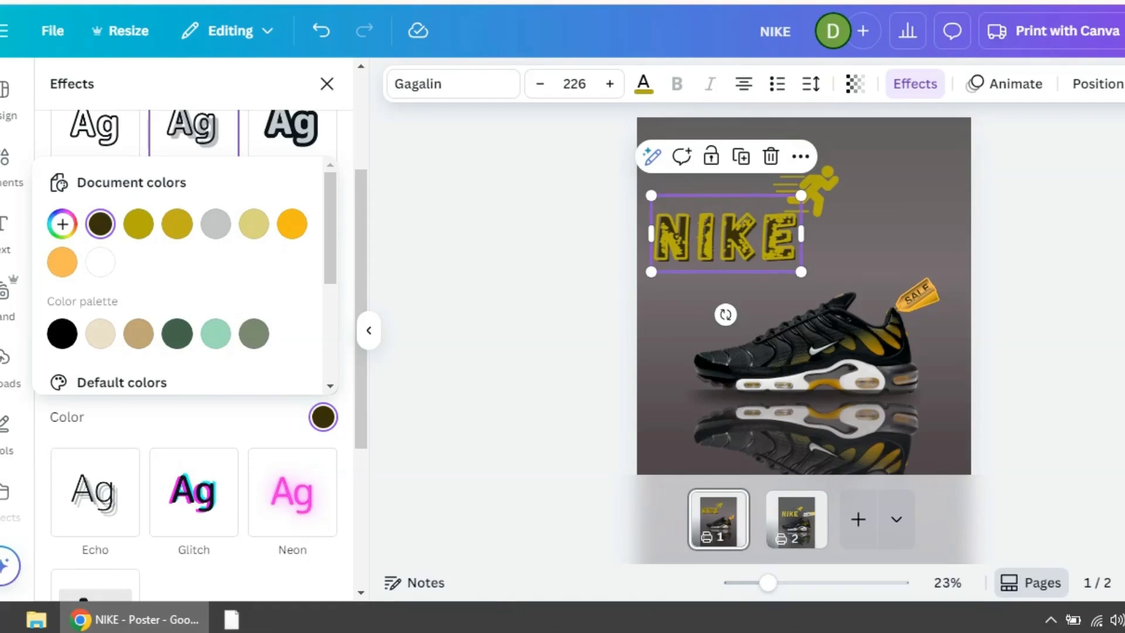
Darken the NIKE title's Splice effect colour to the near-black #171613.
scroll(100, 234, "down", 3)
scroll(101, 234, "up", 3)
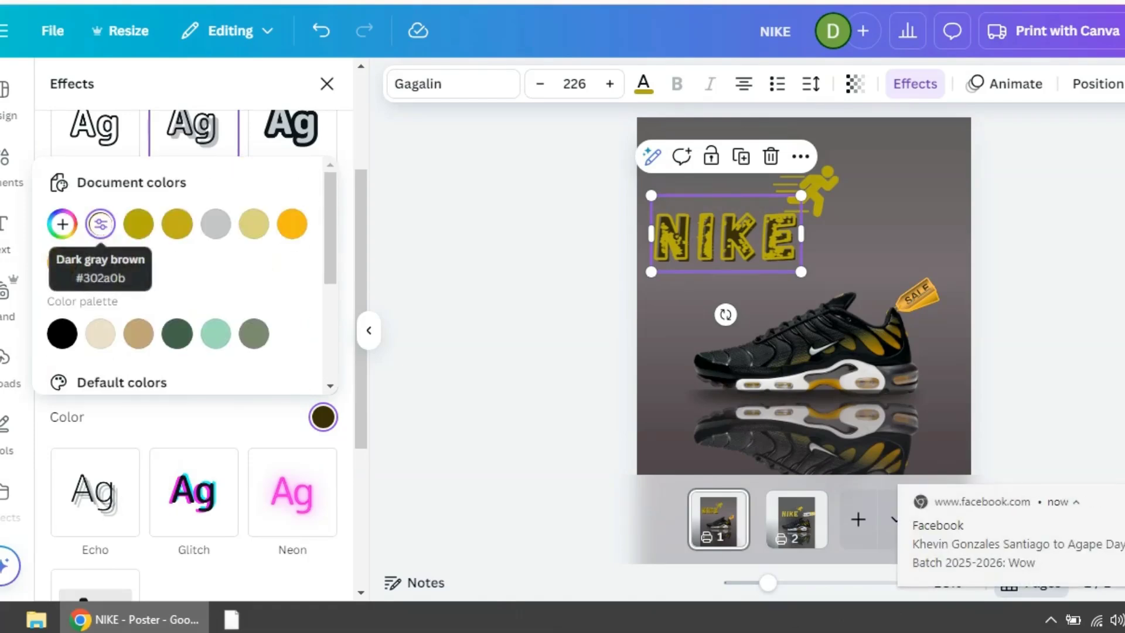
left_click(100, 223)
left_click_drag(258, 343, 103, 352)
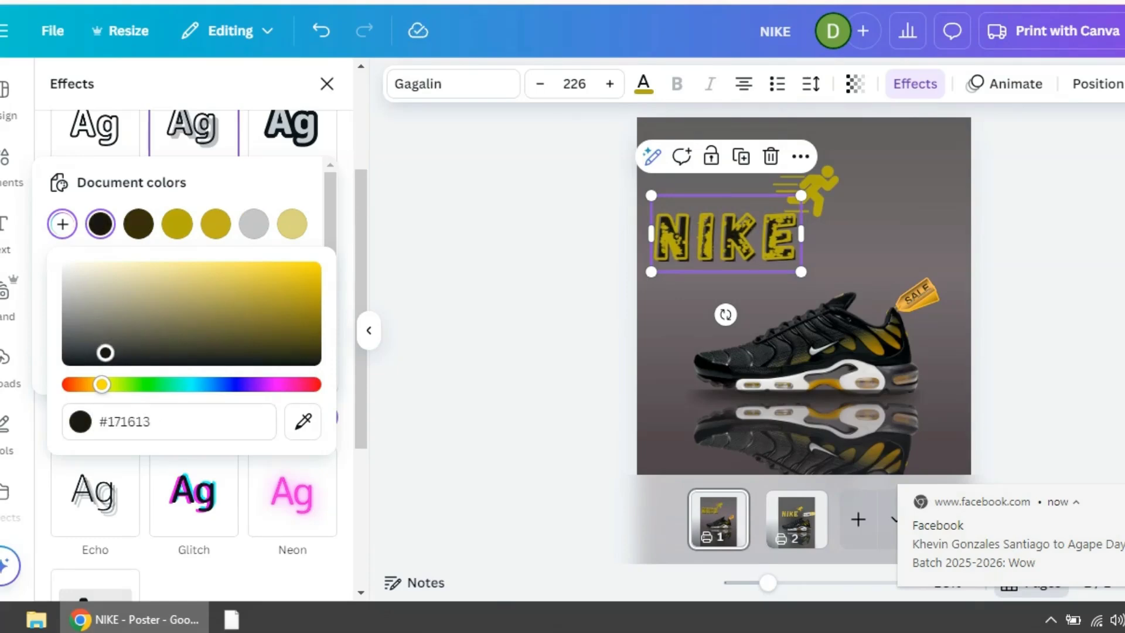
left_click(326, 84)
left_click(5, 157)
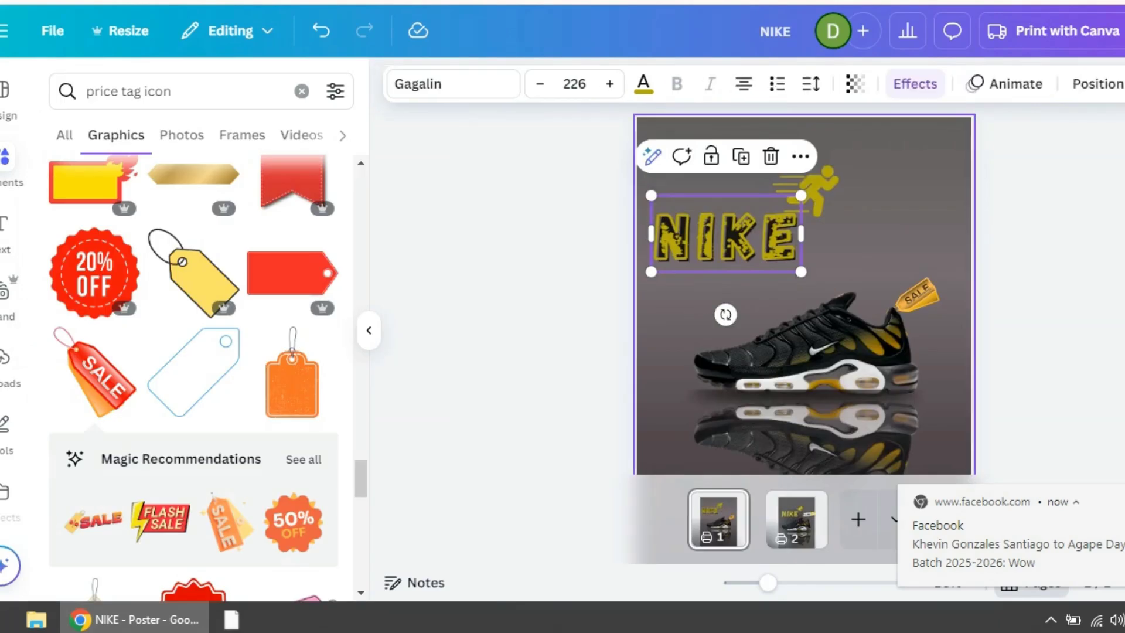
Recolour the running man with the document colour #171613 and nudge it slightly left above the NIKE title.
left_click(816, 191)
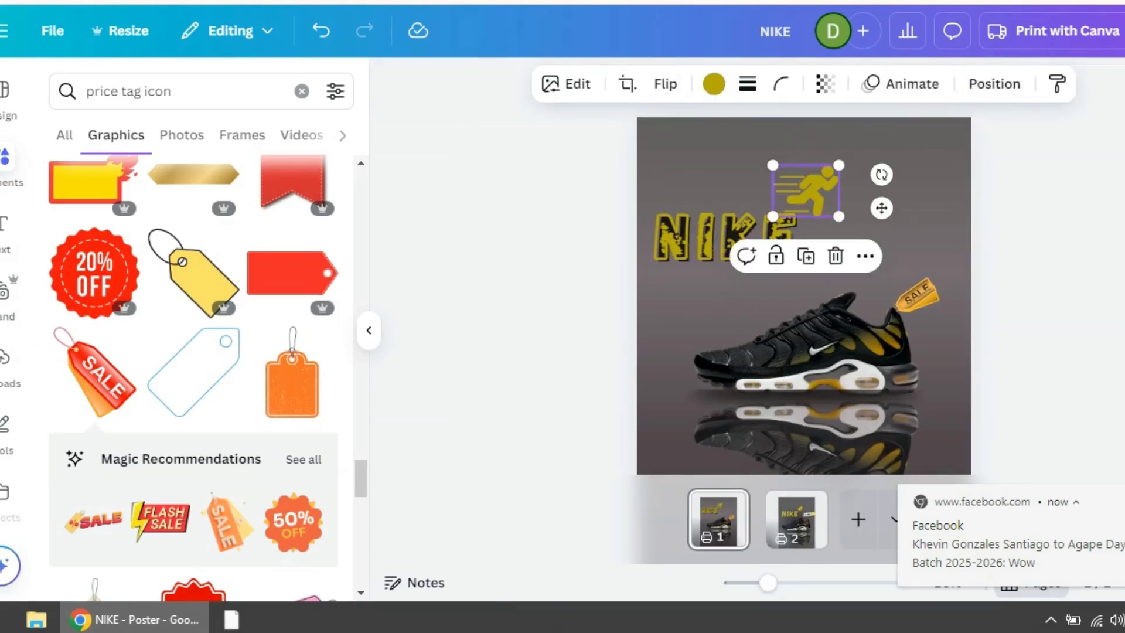
left_click(1026, 235)
scroll(803, 281, "down", 2)
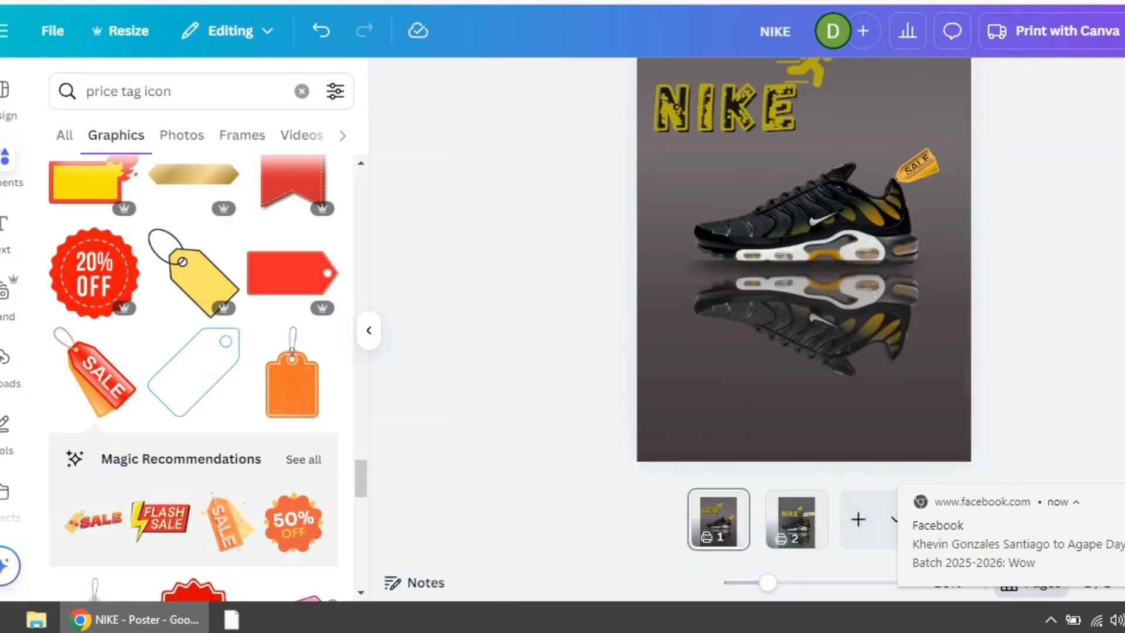
scroll(804, 281, "up", 1)
left_click(811, 152)
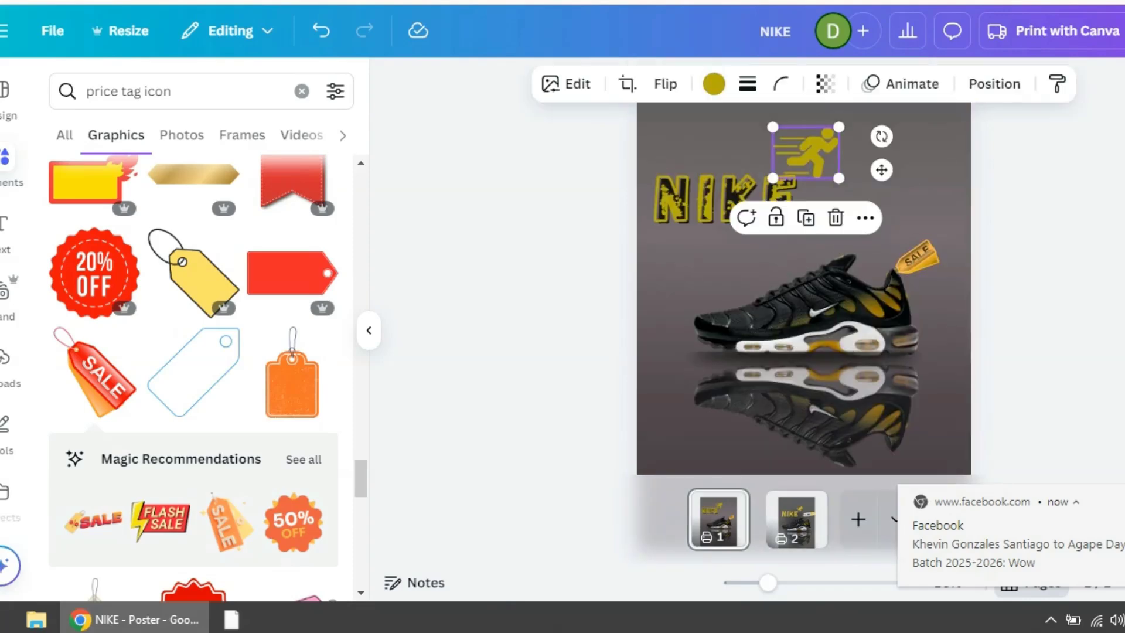
left_click(714, 83)
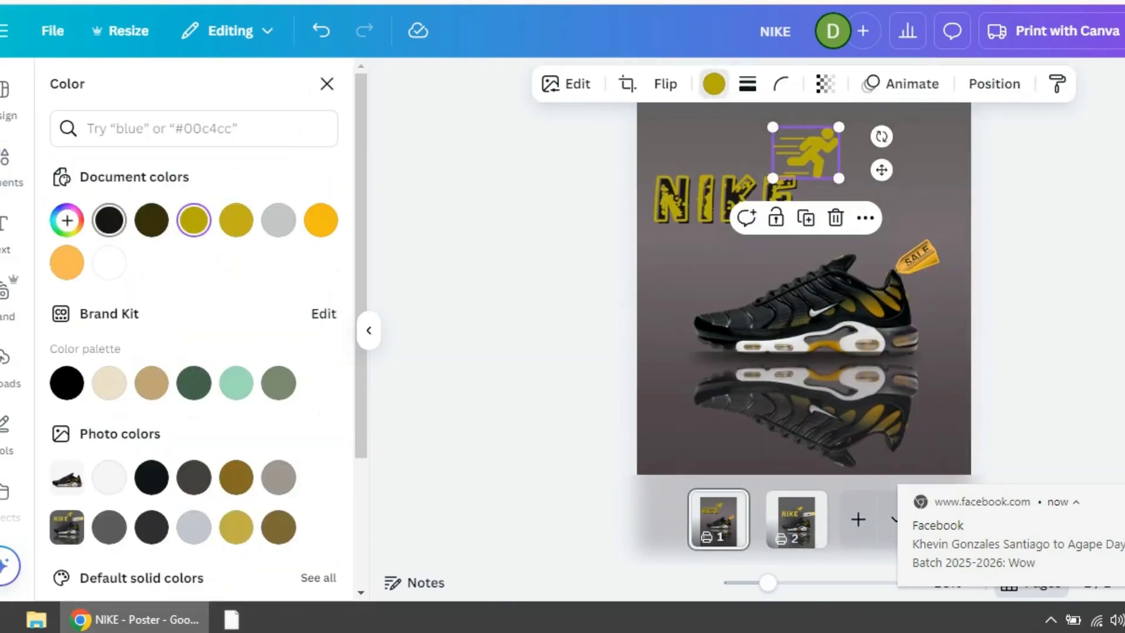
left_click(108, 221)
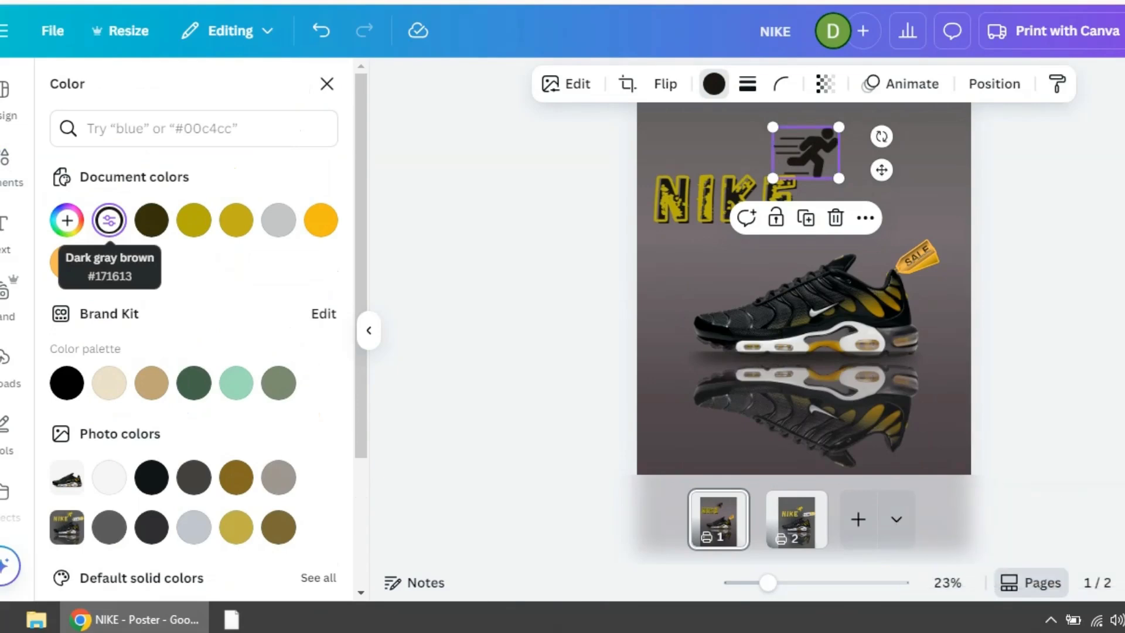
left_click(327, 84)
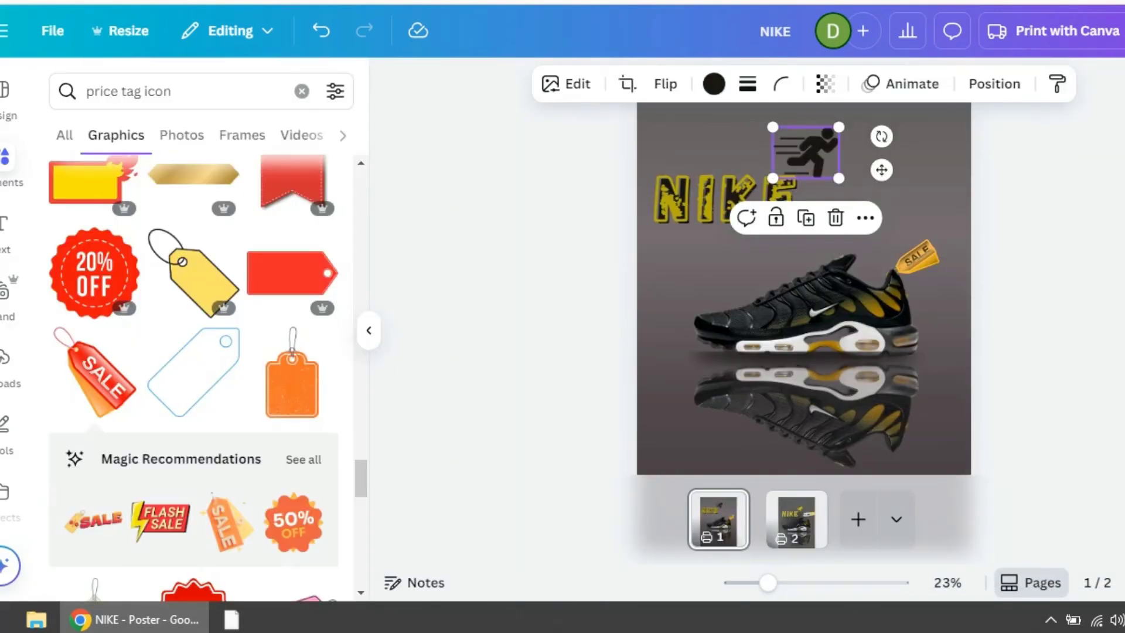
left_click(503, 281)
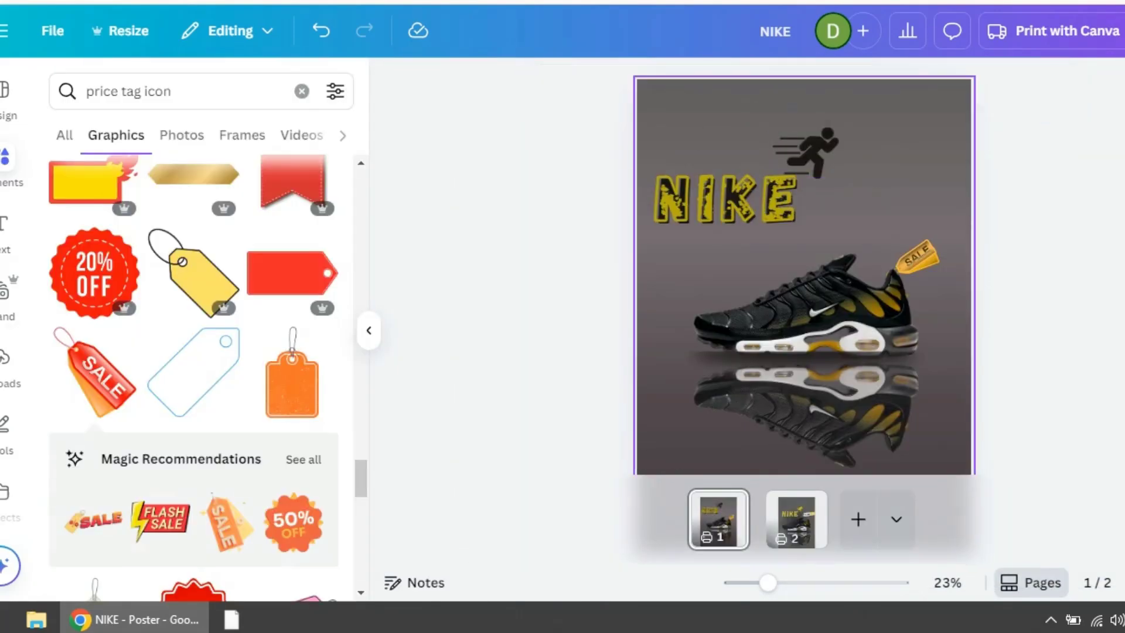
left_click_drag(809, 153, 801, 153)
key("Escape")
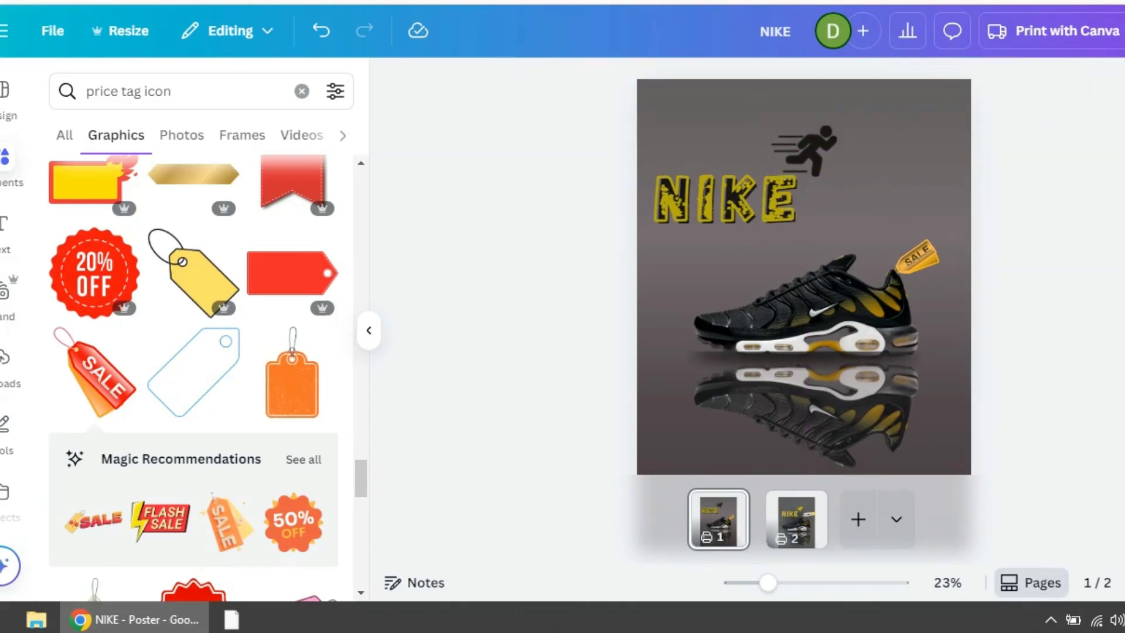
Add the promotional text starting "Step up your game without breaking the bank!" and set it in Carlito at font size 35.
scroll(803, 328, "down", 1)
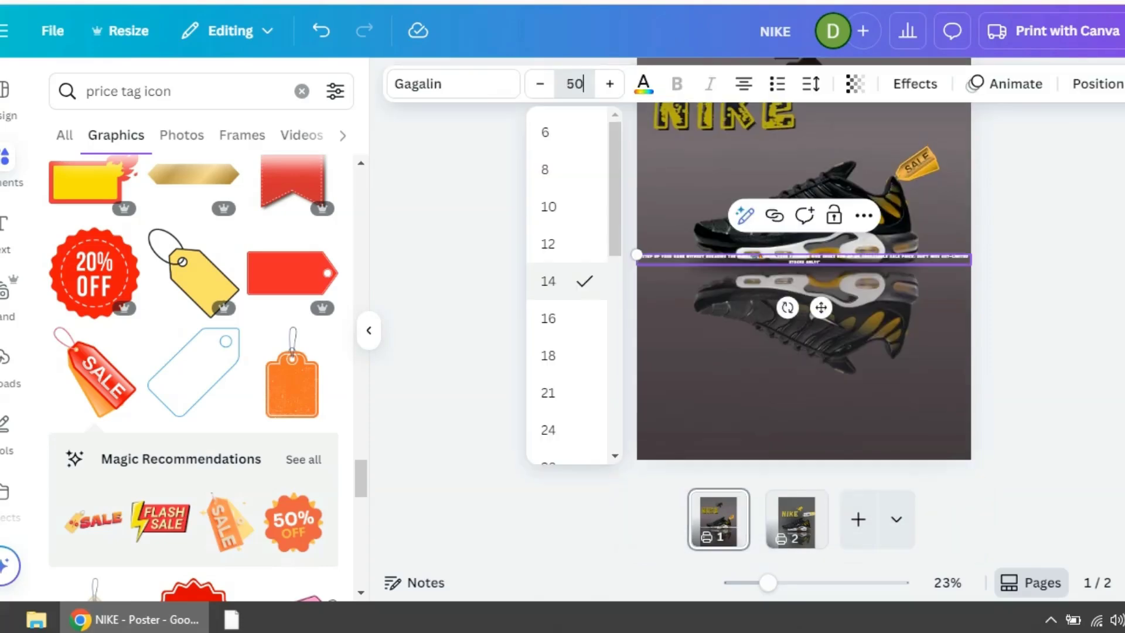
key("Return")
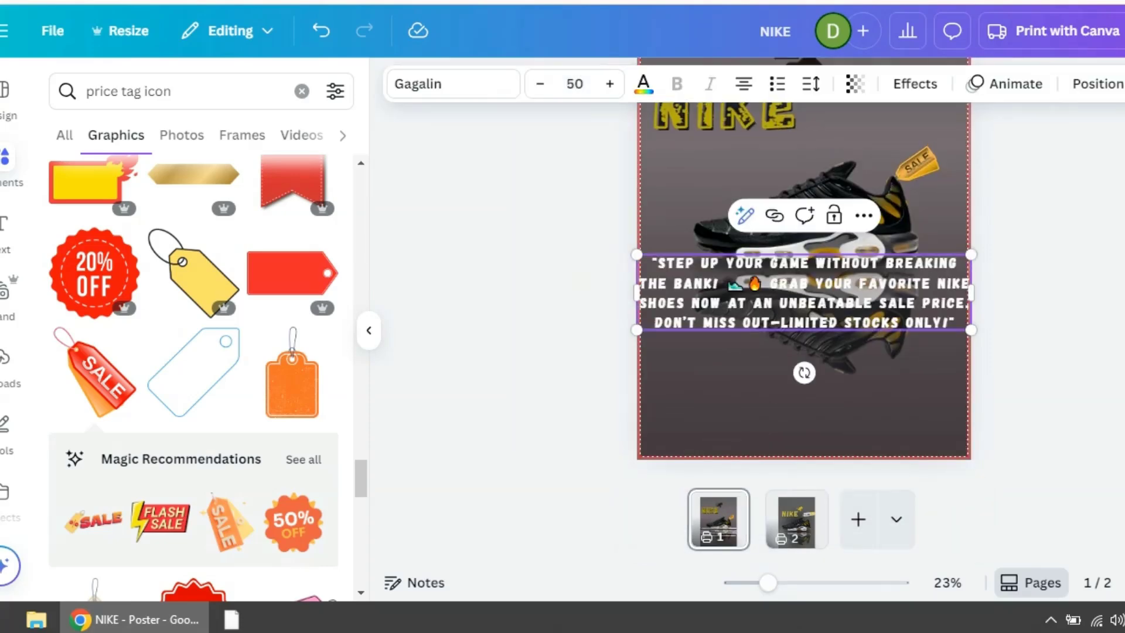
left_click(577, 84)
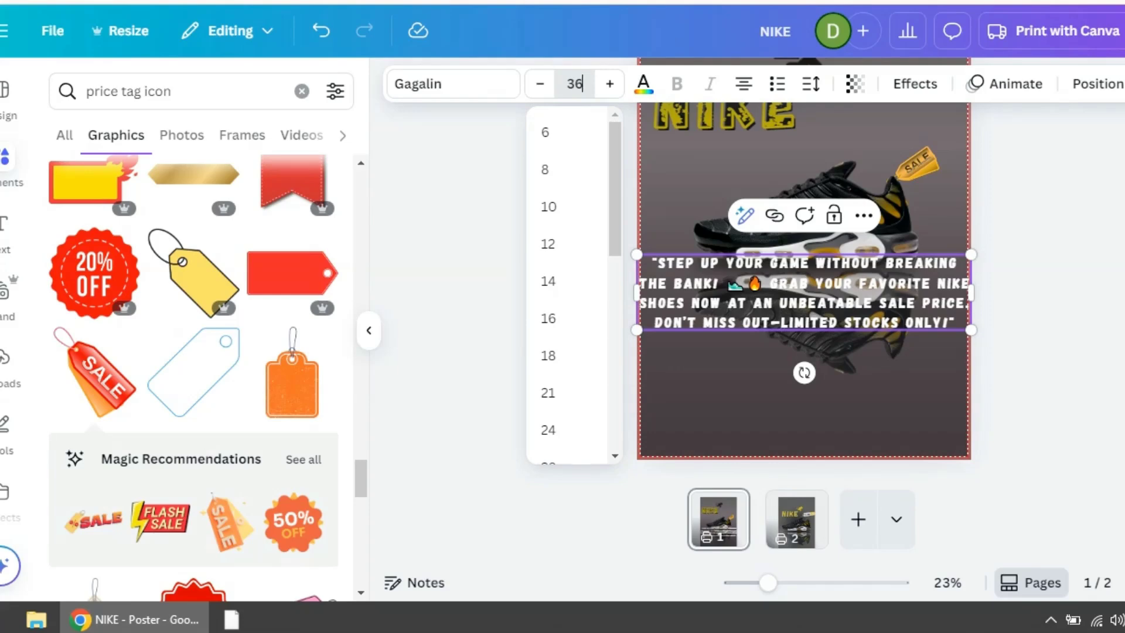
key("Return")
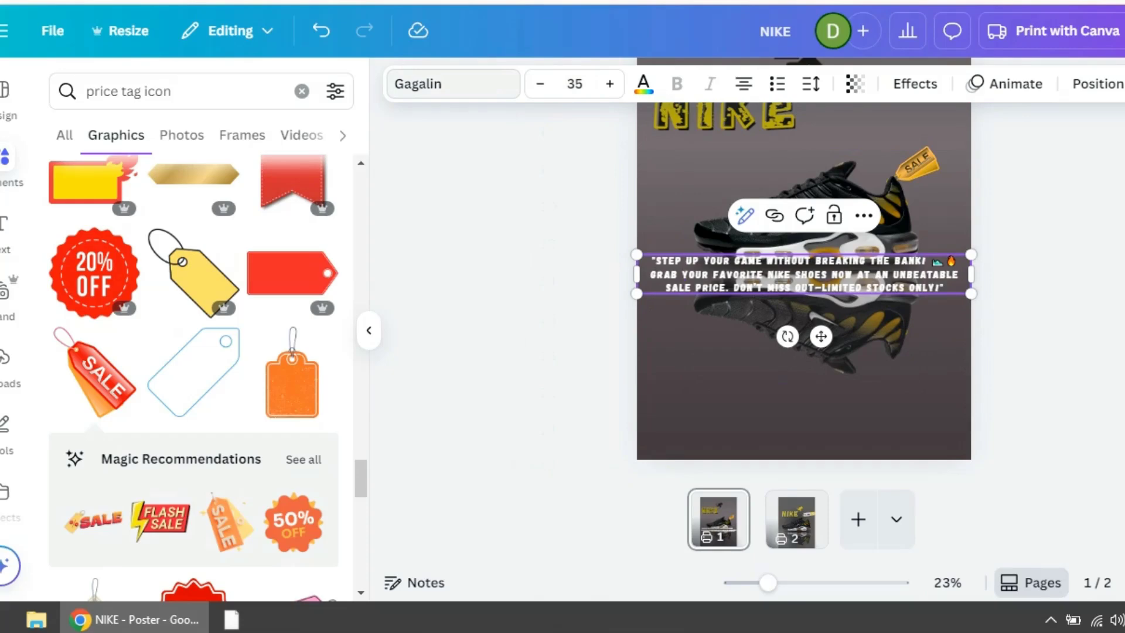
left_click(456, 83)
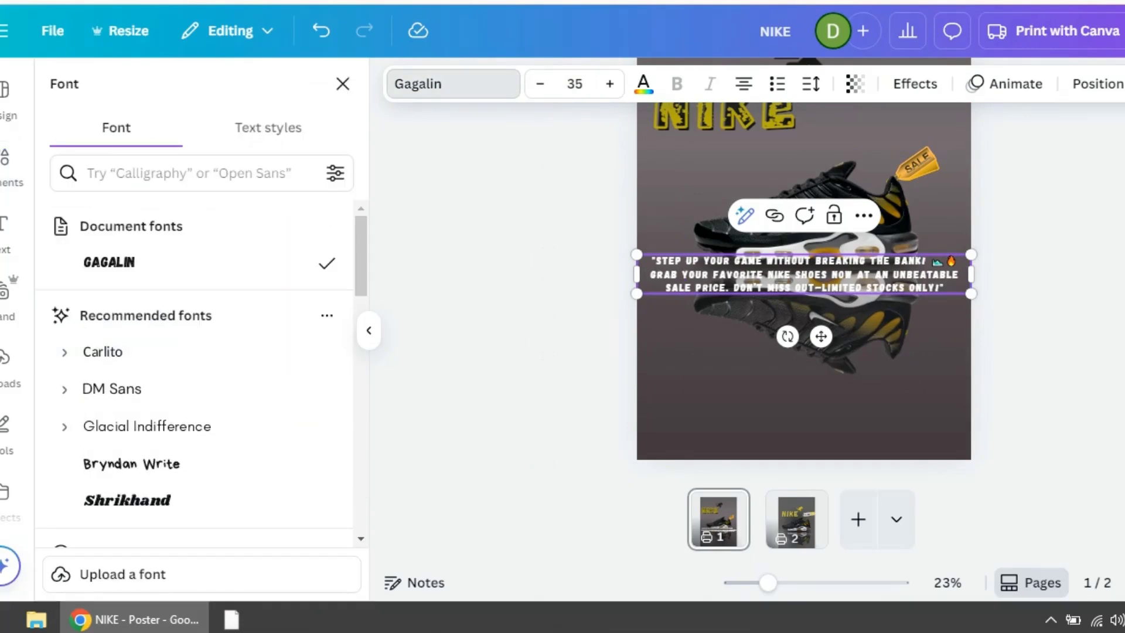
left_click(136, 352)
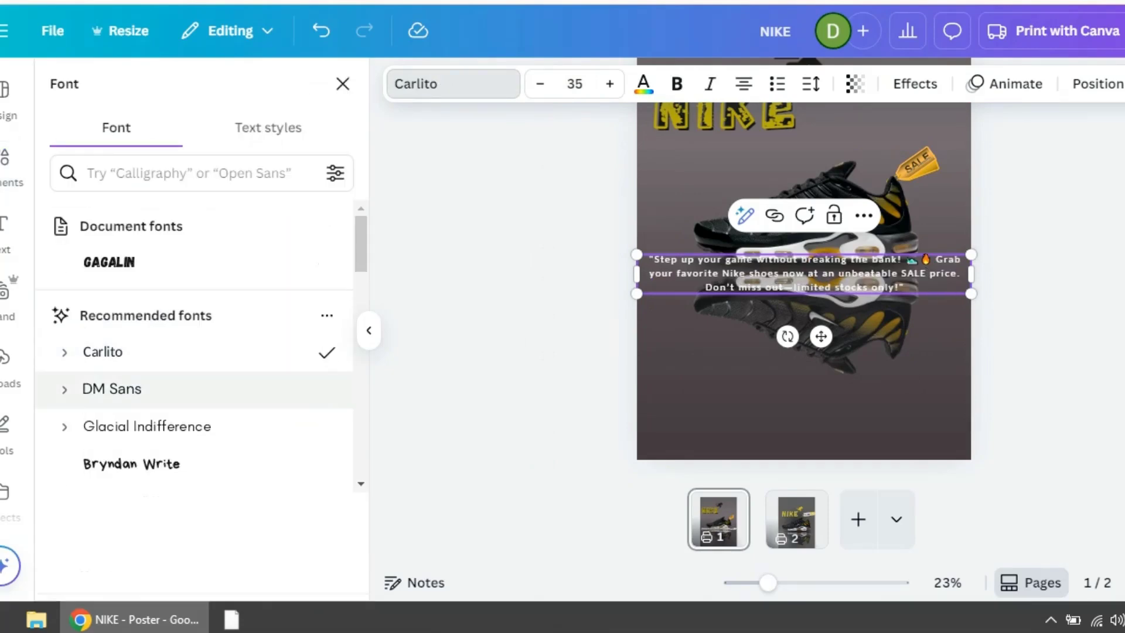
Set the promotional text in Canva Sans at size 28, justify it, and move it below the shoe's reflection.
left_click(136, 389)
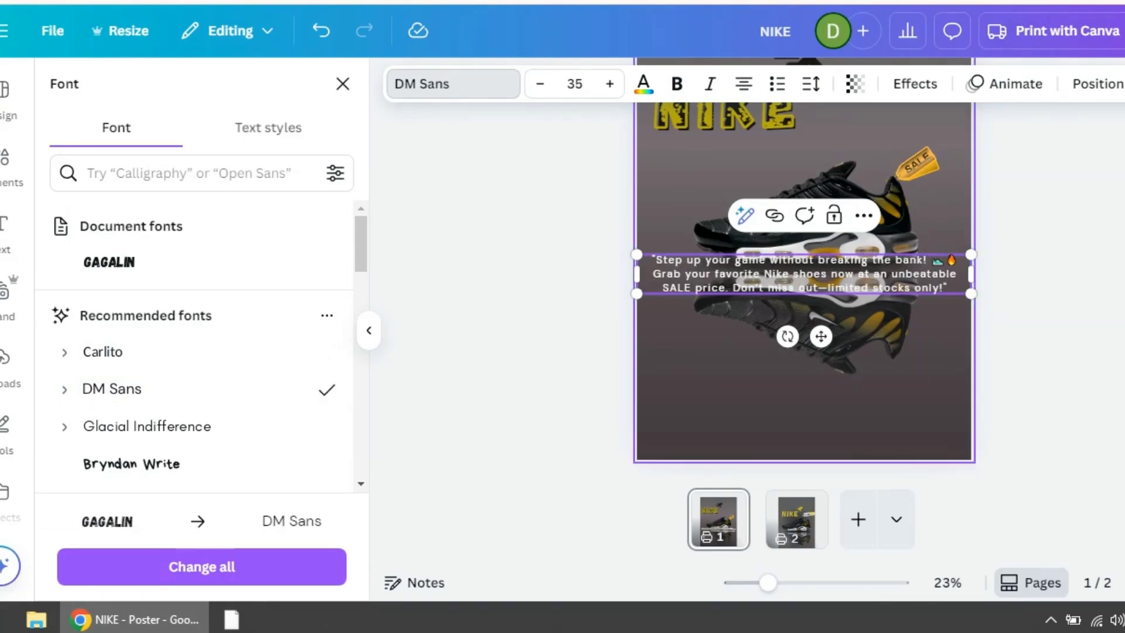
scroll(193, 426, "down", 3)
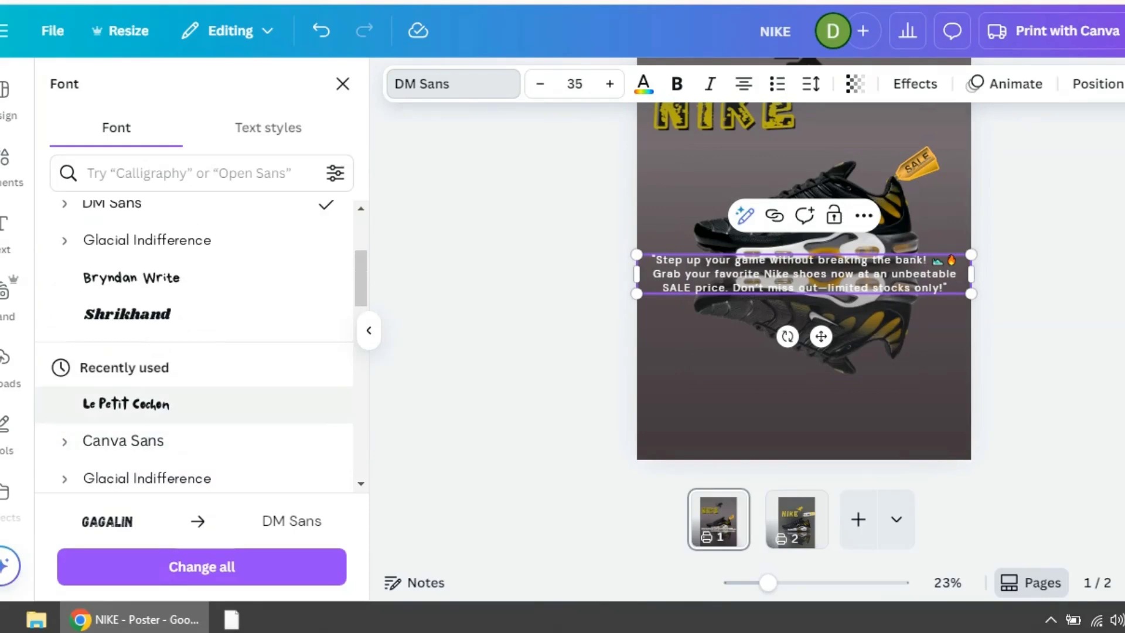
left_click(135, 440)
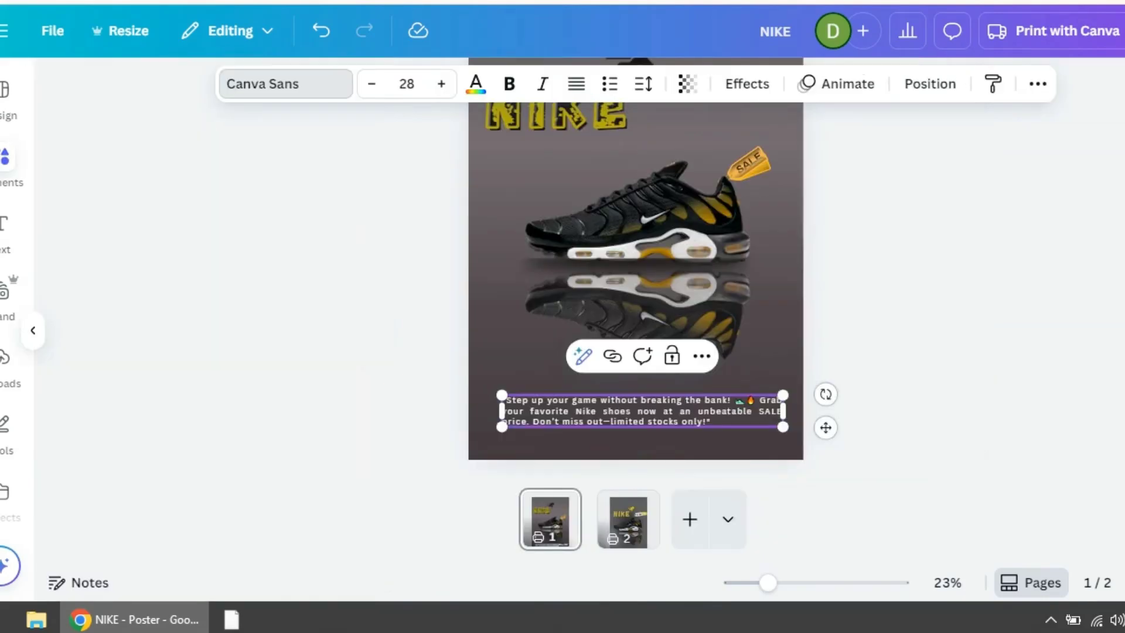
key("Escape")
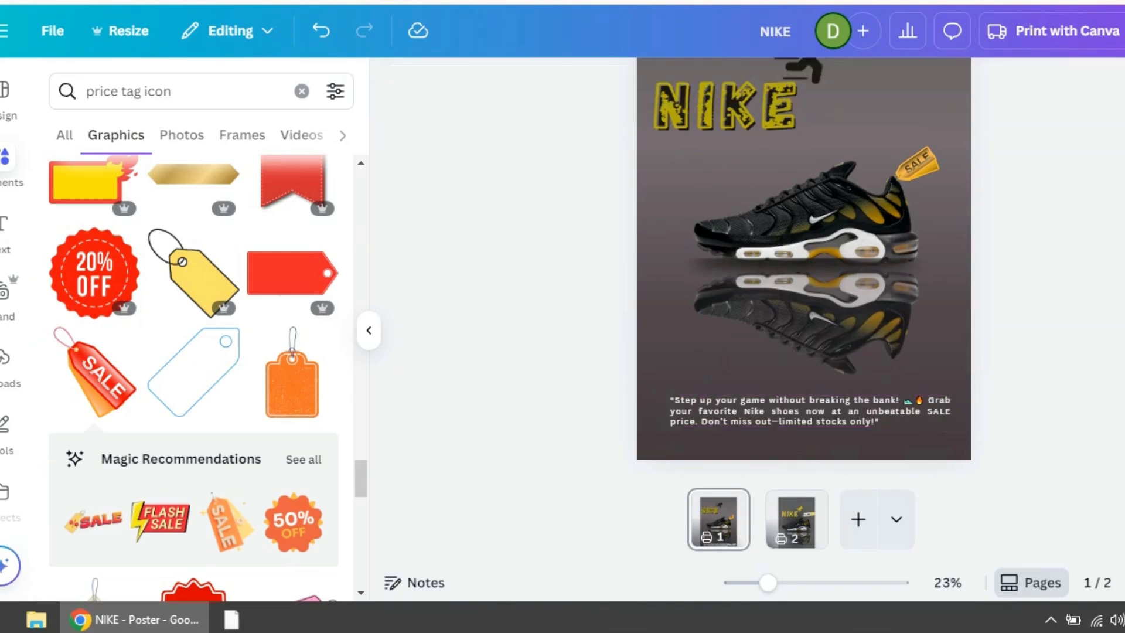
Search the graphics for "RECTANGLE" and place a white rectangle behind the promotional text, sized to frame it.
type("RECTANGLE")
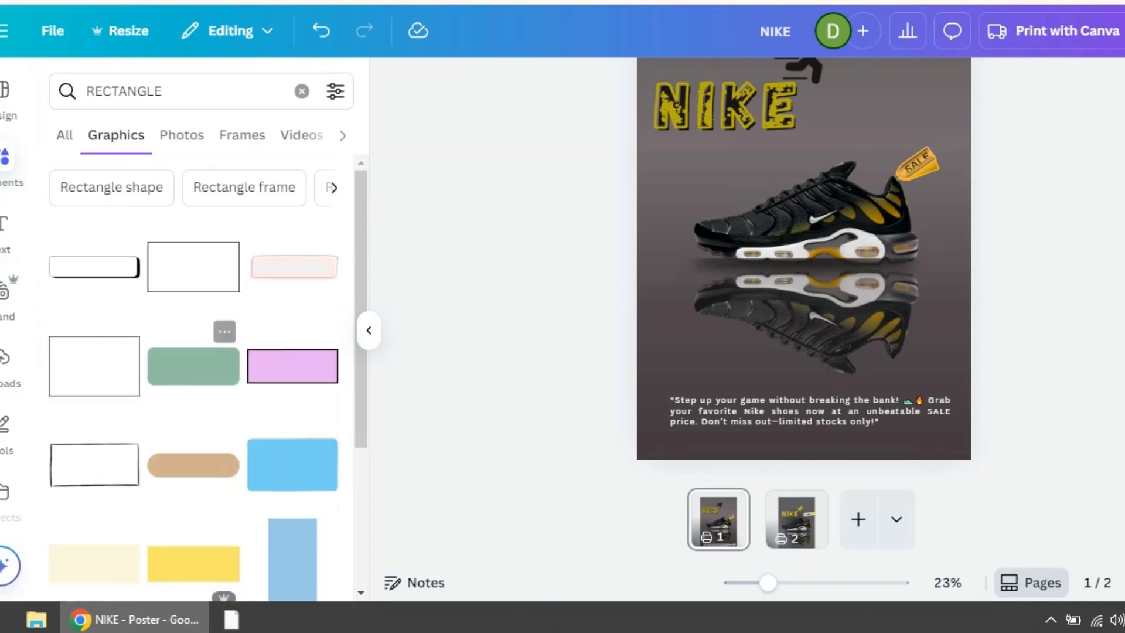
scroll(193, 366, "down", 2)
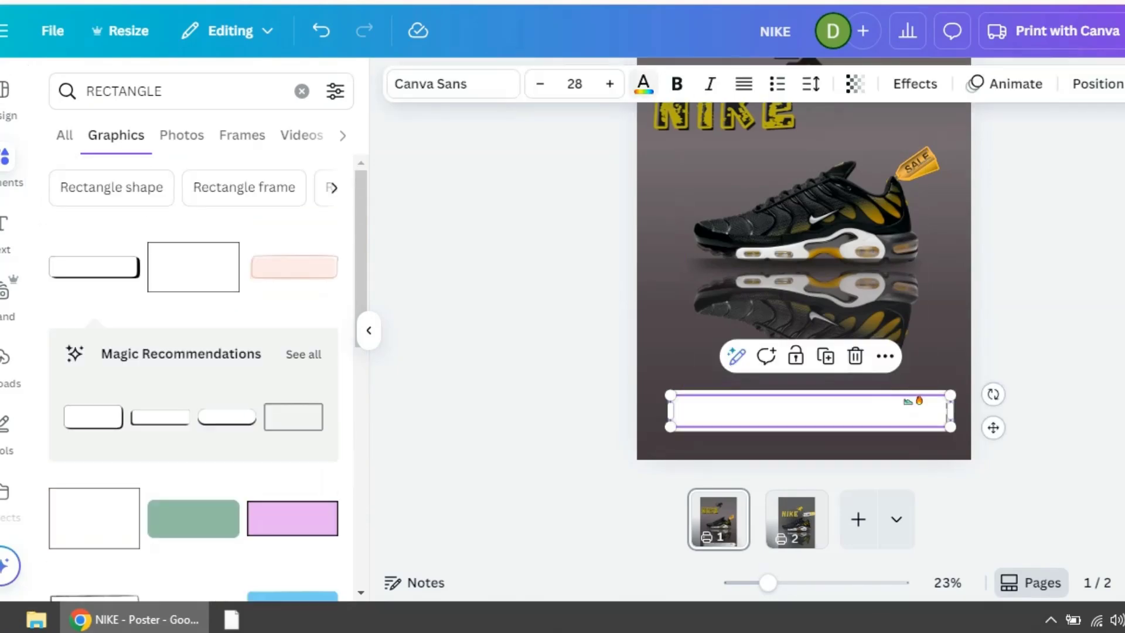
Recolour the promotional text with the near-black document colour.
left_click(643, 84)
left_click(109, 220)
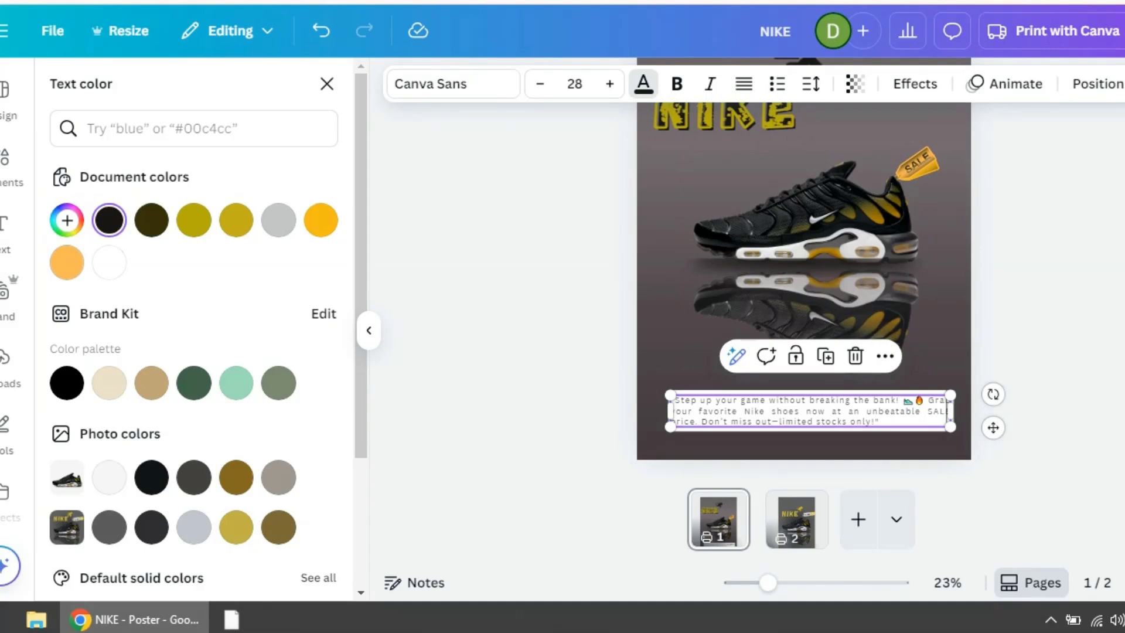
left_click(327, 83)
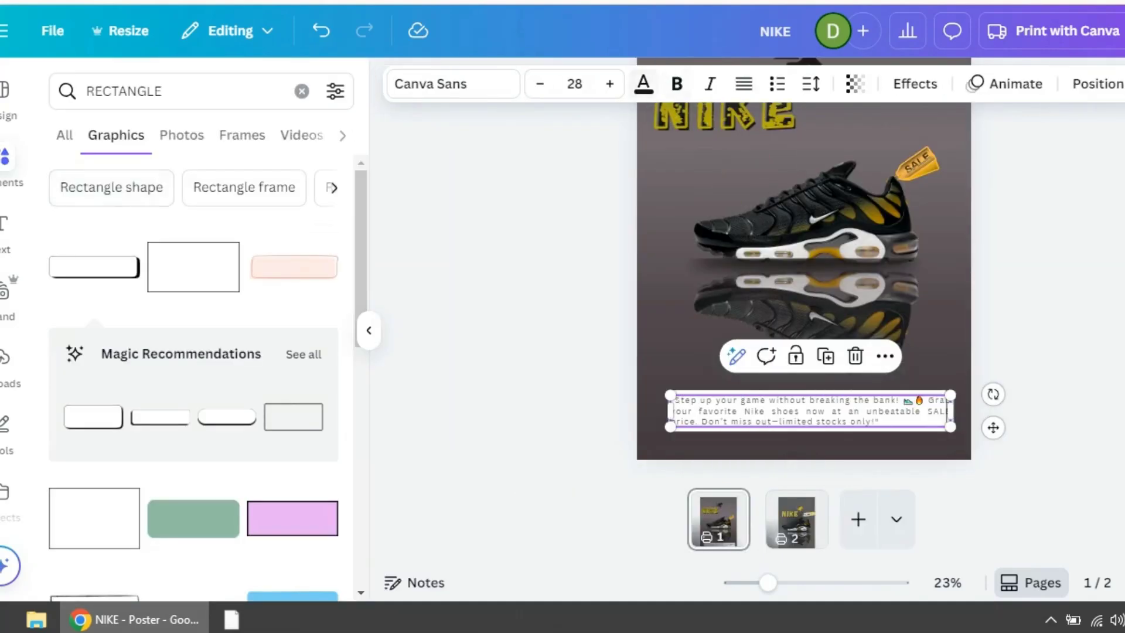
left_click(643, 84)
Lower the transparency value of the white rectangle behind the promotional text to 59.
left_click(811, 429)
left_click(839, 84)
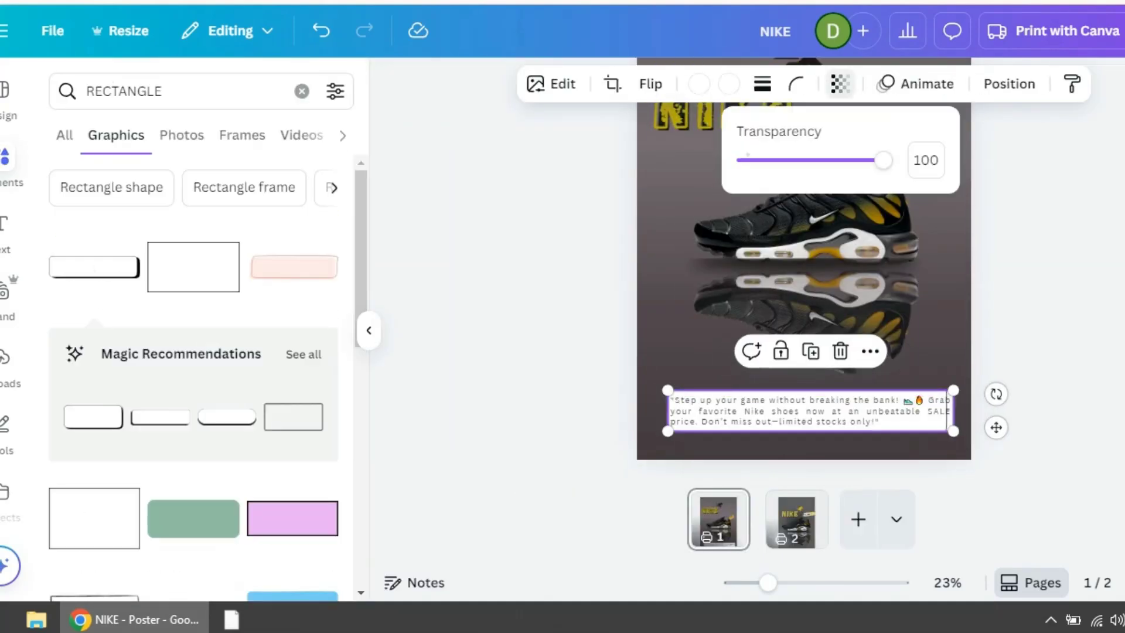
left_click_drag(883, 160, 828, 159)
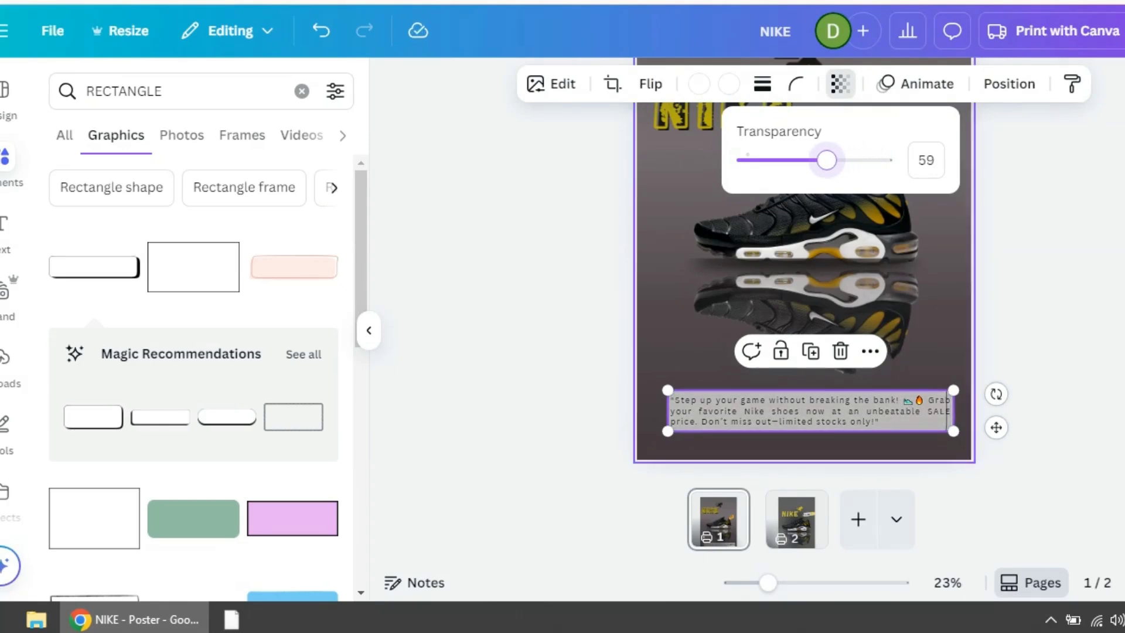